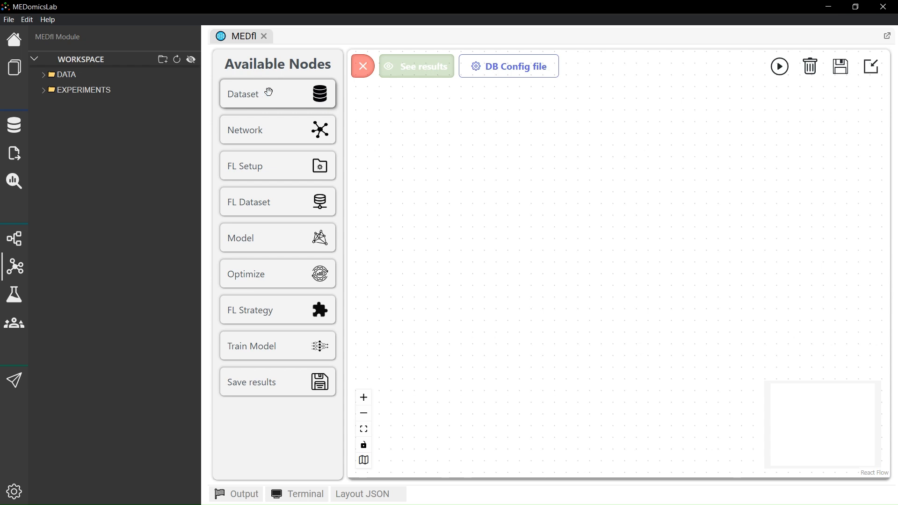
Step: Add a Dataset node to the canvas, with Mimic_ouael.csv as its master dataset file and deceased as the target
{"action": "left_click_drag", "start_coordinate": [399, 152], "coordinate": [431, 158]}
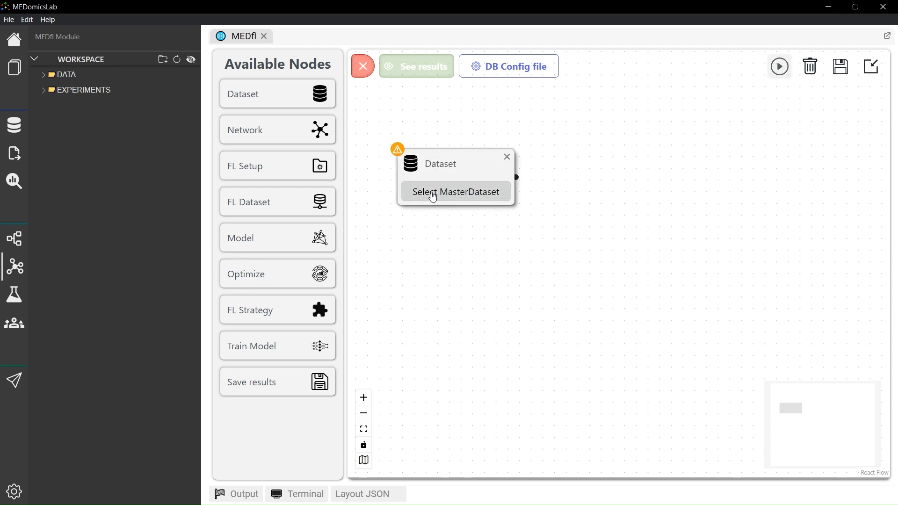
{"action": "left_click", "coordinate": [448, 166]}
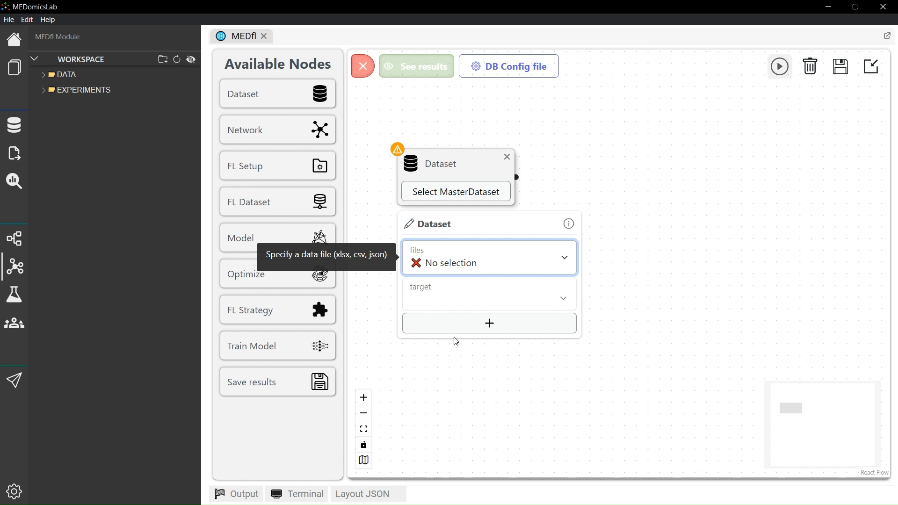
{"action": "left_click", "coordinate": [447, 302]}
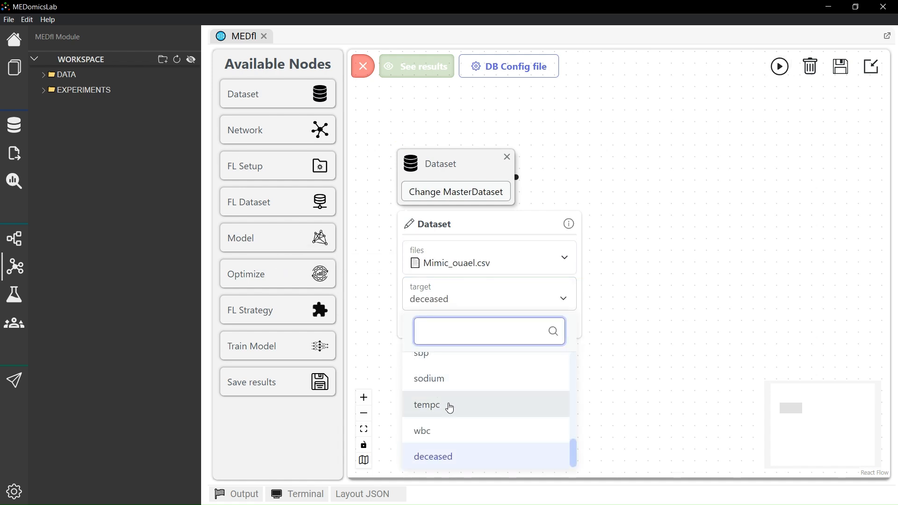
{"action": "scroll", "coordinate": [449, 405], "scroll_direction": "up", "scroll_amount": 3}
{"action": "scroll", "coordinate": [449, 405], "scroll_direction": "down", "scroll_amount": 5}
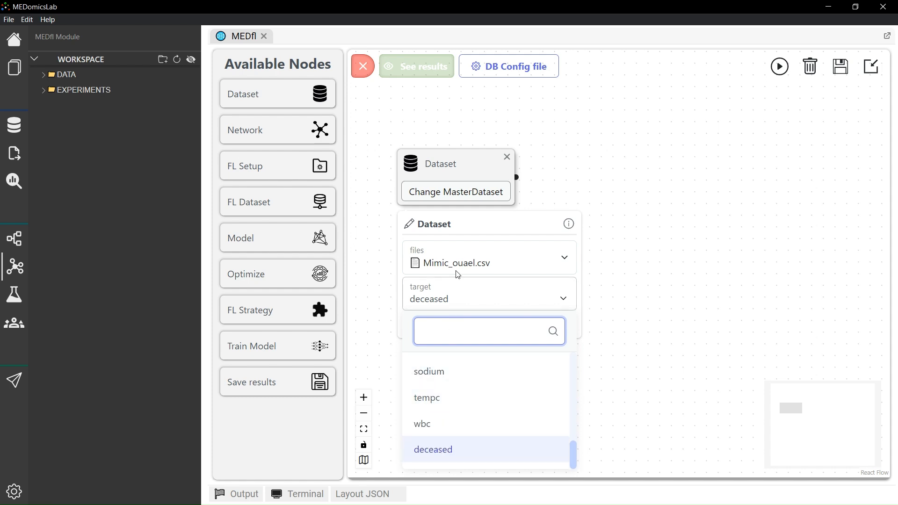
{"action": "left_click", "coordinate": [468, 221]}
{"action": "left_click", "coordinate": [535, 194]}
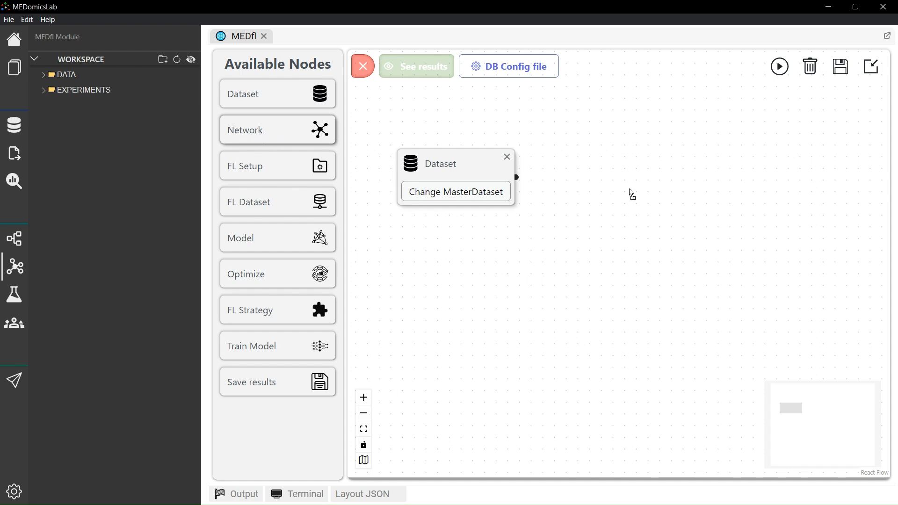
Step: Add a Network node connected to the Dataset node's output and open its network editor
{"action": "left_click_drag", "start_coordinate": [615, 192], "coordinate": [516, 177]}
{"action": "left_click_drag", "start_coordinate": [637, 187], "coordinate": [622, 174]}
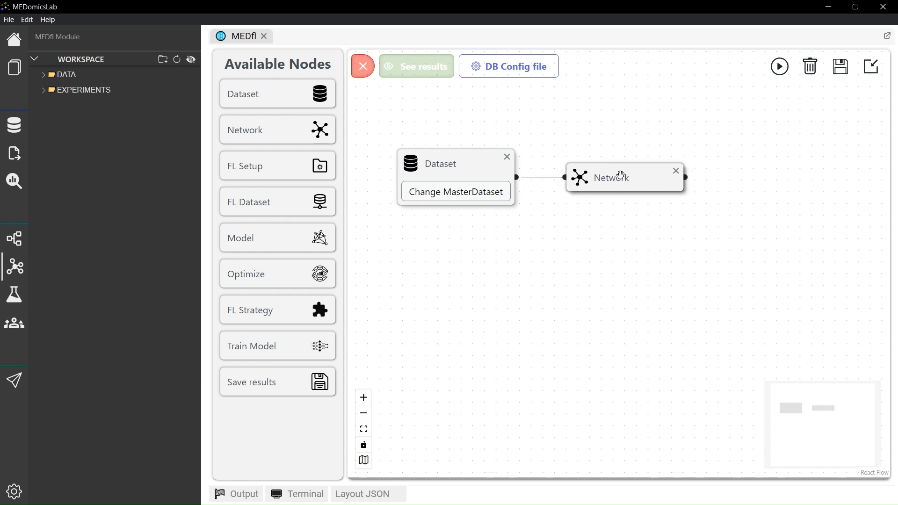
{"action": "double_click", "coordinate": [621, 175]}
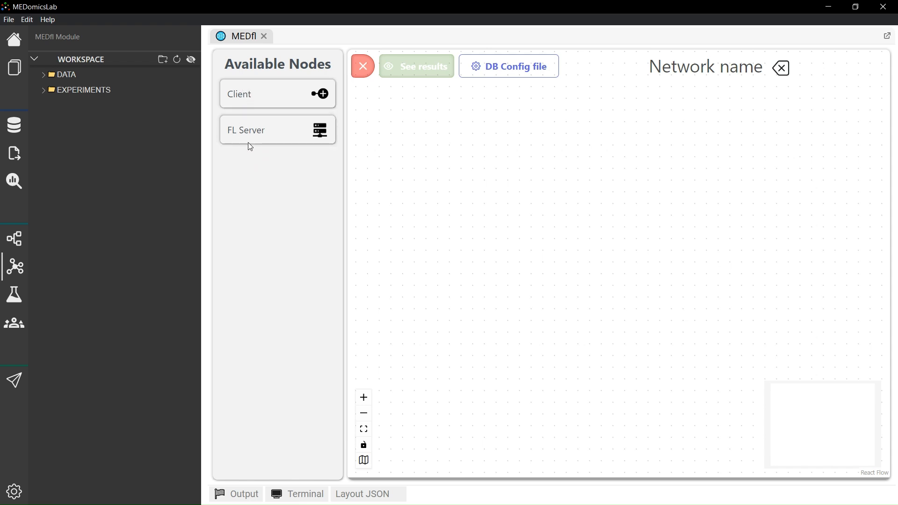
Step: Place two Client nodes, one above the other, and a single FL Server node between them on the network canvas
{"action": "left_click_drag", "start_coordinate": [440, 143], "coordinate": [440, 143]}
{"action": "left_click_drag", "start_coordinate": [260, 132], "coordinate": [554, 233]}
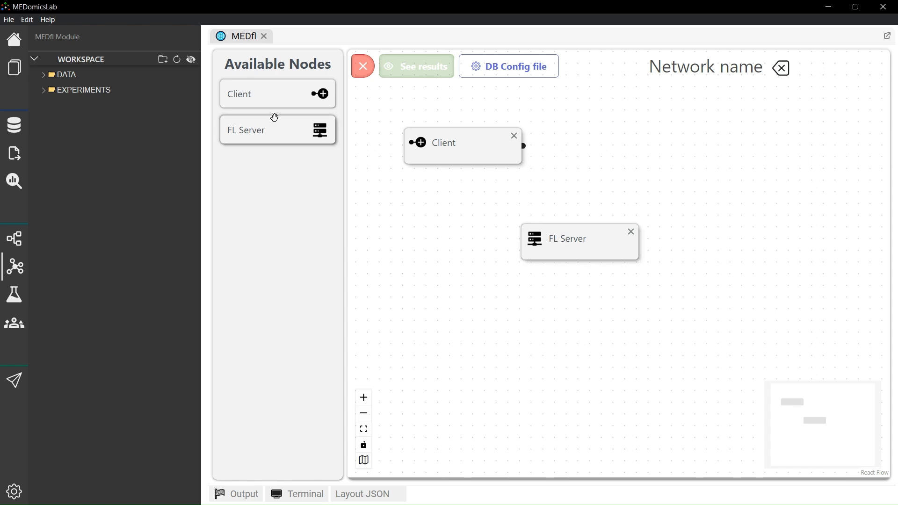
{"action": "left_click_drag", "start_coordinate": [443, 321], "coordinate": [448, 320]}
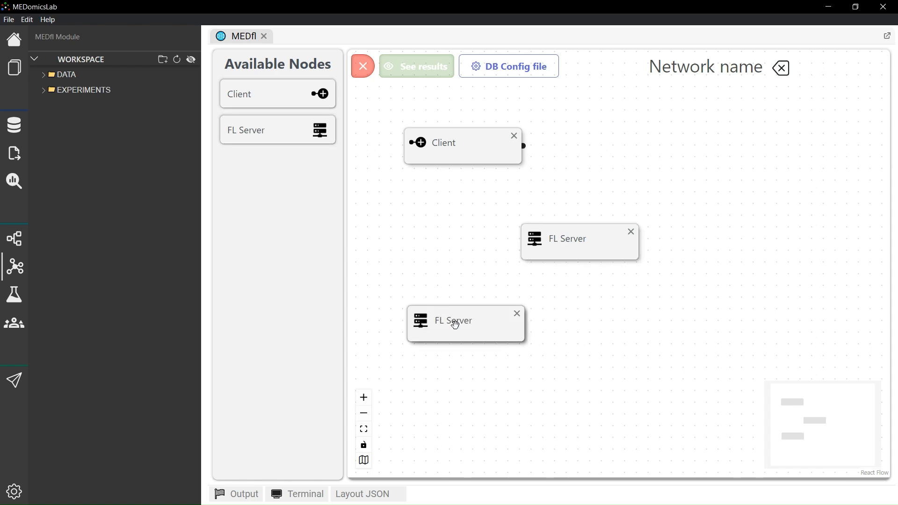
{"action": "left_click", "coordinate": [517, 313]}
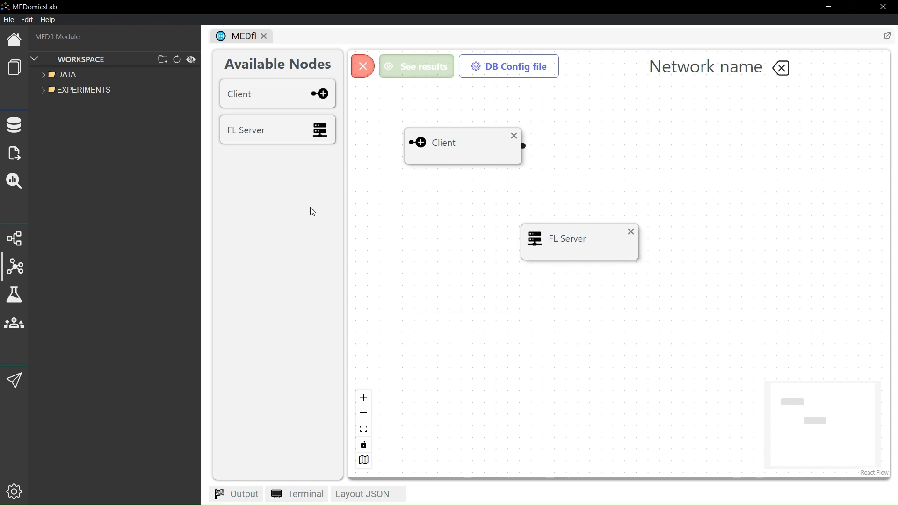
{"action": "left_click_drag", "start_coordinate": [256, 111], "coordinate": [465, 316]}
Step: Connect both Client nodes to the FL Server node
{"action": "left_click", "coordinate": [421, 143]}
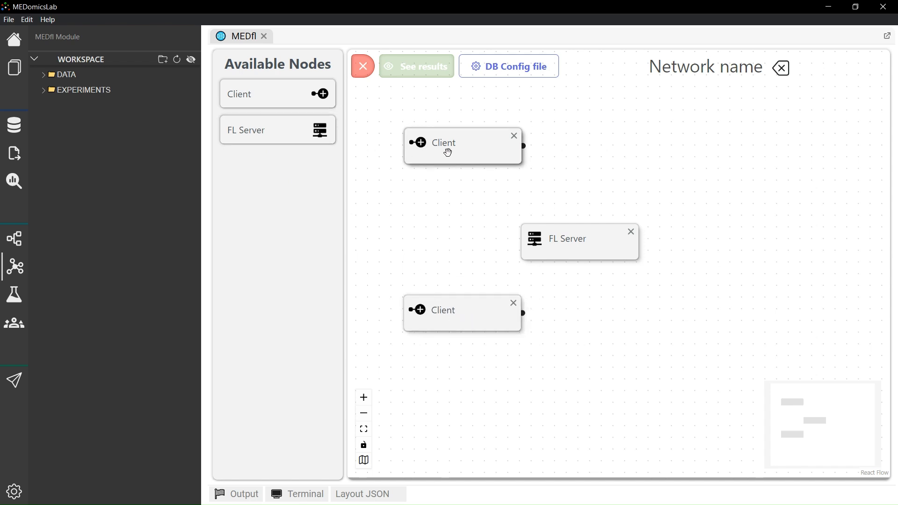
{"action": "left_click_drag", "start_coordinate": [524, 146], "coordinate": [562, 240]}
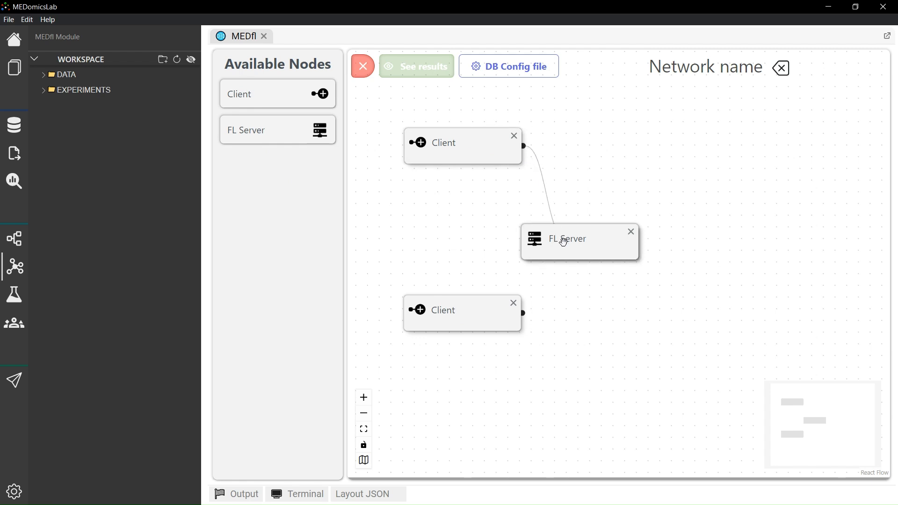
{"action": "left_click_drag", "start_coordinate": [523, 313], "coordinate": [571, 242]}
Step: Configure the upper Client as a Train node with output_1.csv as its node dataset
{"action": "left_click", "coordinate": [439, 150]}
{"action": "double_click", "coordinate": [428, 142]}
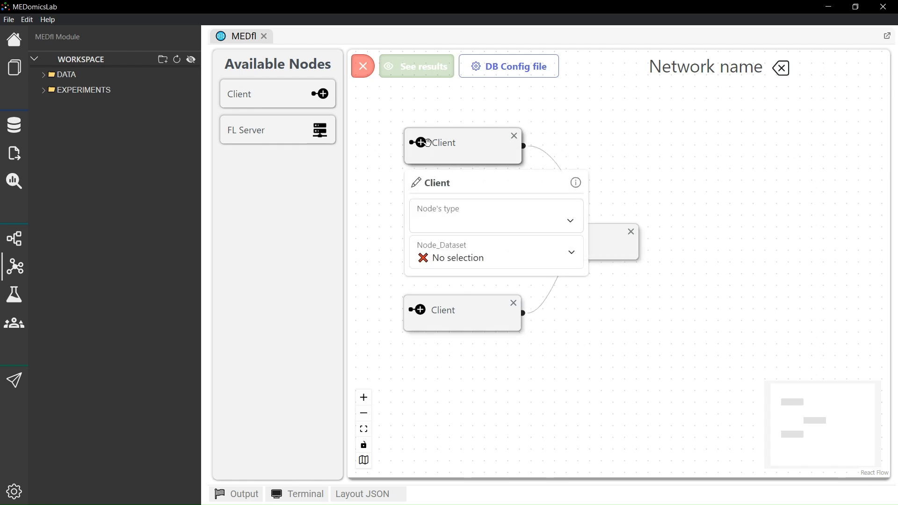
{"action": "left_click", "coordinate": [462, 221]}
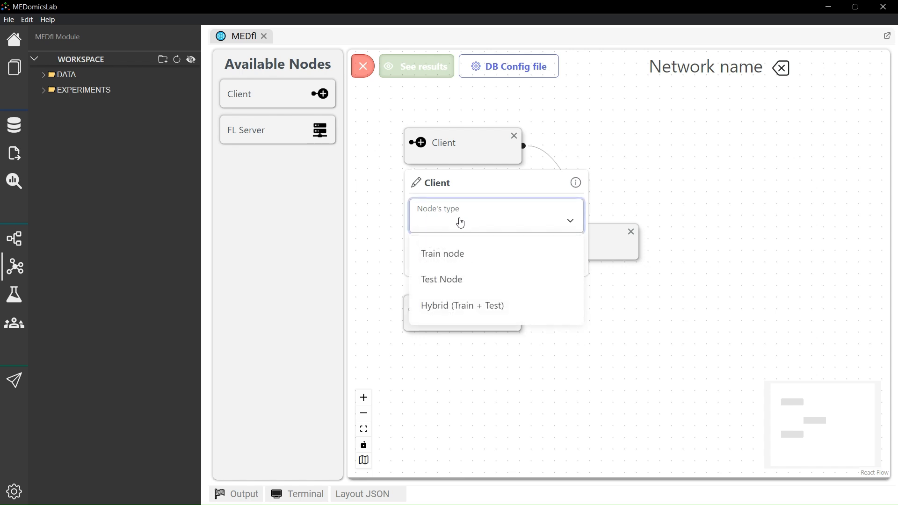
{"action": "left_click", "coordinate": [457, 254]}
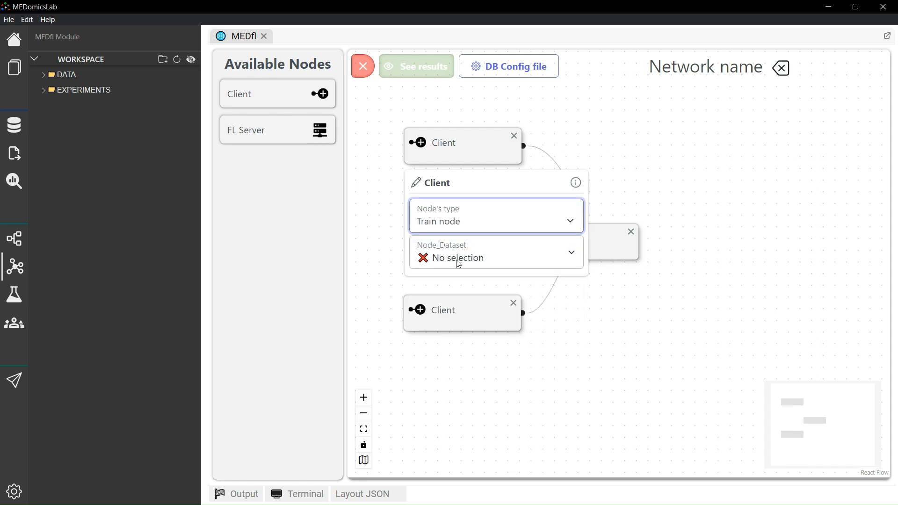
{"action": "left_click", "coordinate": [461, 263]}
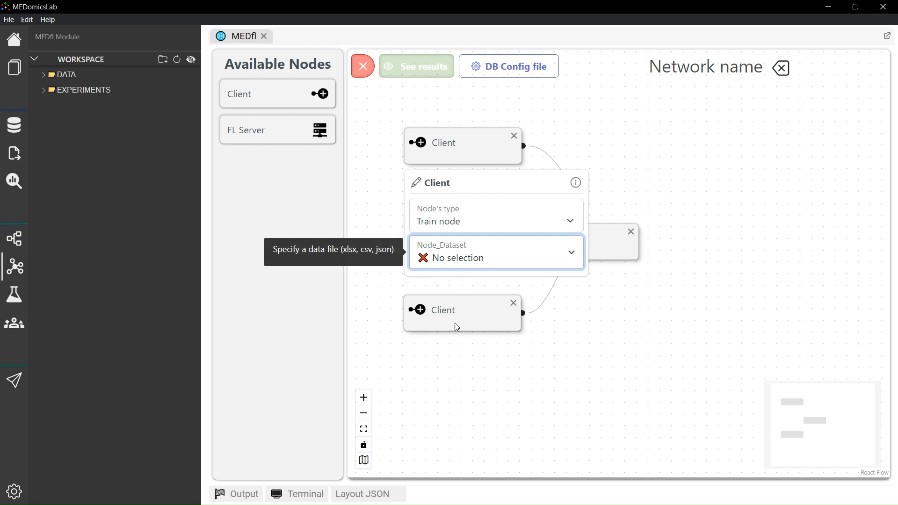
{"action": "left_click", "coordinate": [457, 343]}
Step: View the dataset table assigned to the upper Client and close it
{"action": "left_click", "coordinate": [443, 150]}
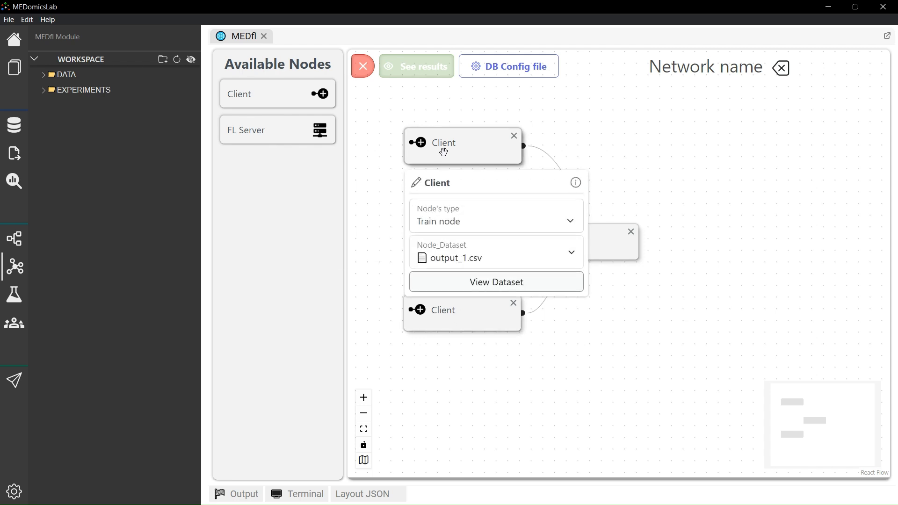
{"action": "left_click", "coordinate": [484, 290]}
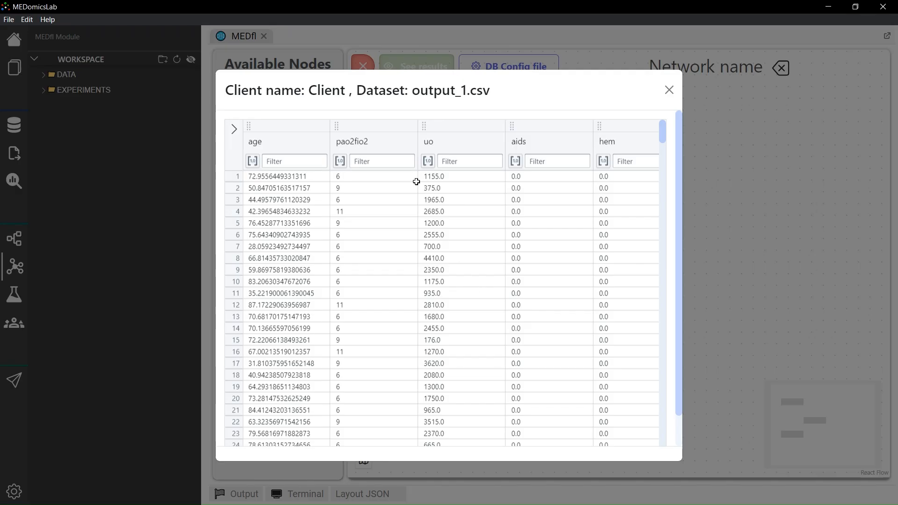
{"action": "left_click", "coordinate": [669, 90]}
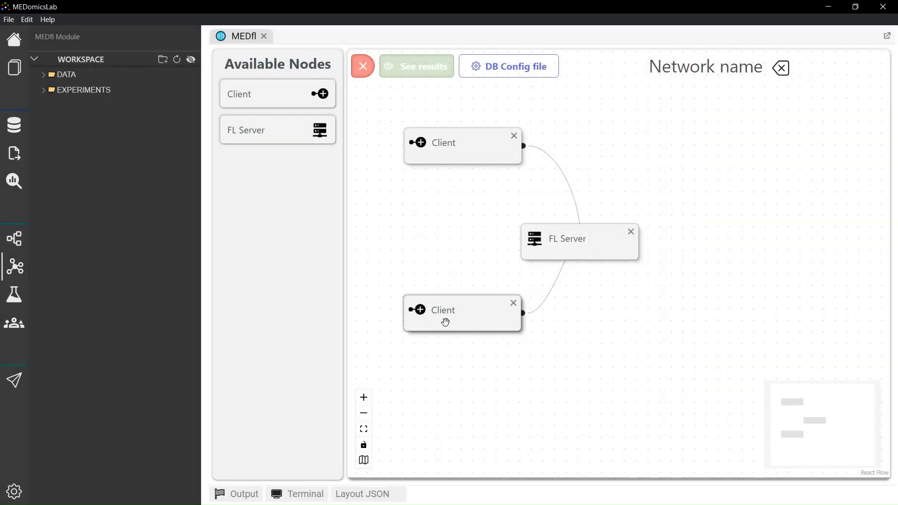
Step: Set the lower Client's node type to Test Node, leaving its node dataset unselected
{"action": "left_click", "coordinate": [449, 321]}
{"action": "left_click", "coordinate": [463, 392]}
{"action": "left_click", "coordinate": [453, 446]}
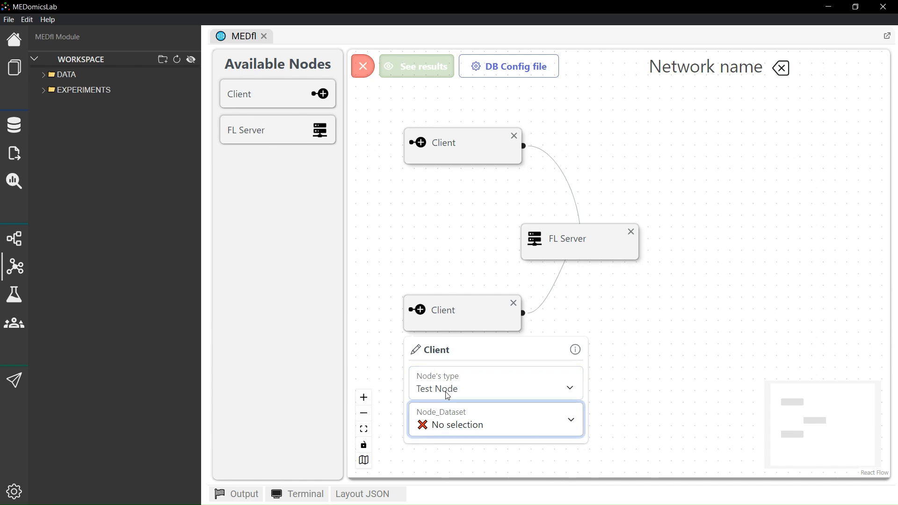
{"action": "left_click", "coordinate": [593, 313]}
Step: Configure the FL Server with 2 server rounds and differential privacy set to Deactivate
{"action": "left_click", "coordinate": [578, 240]}
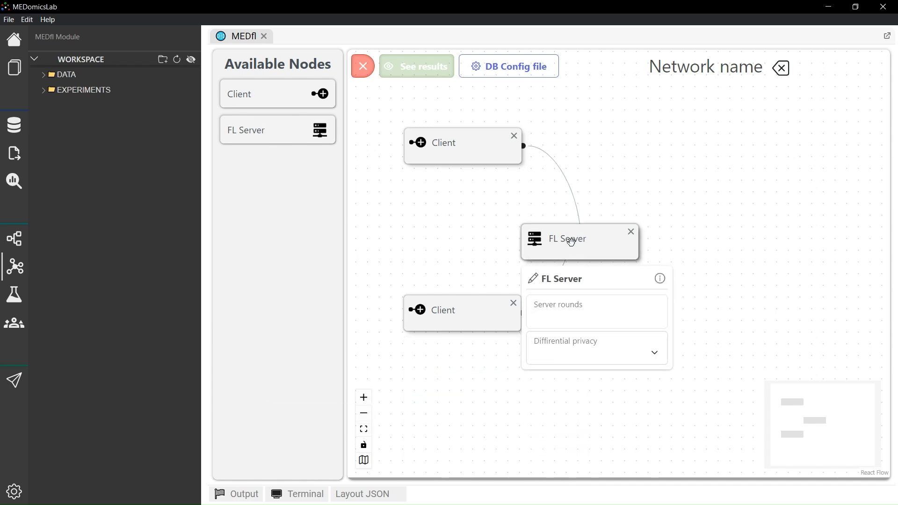
{"action": "left_click", "coordinate": [580, 313]}
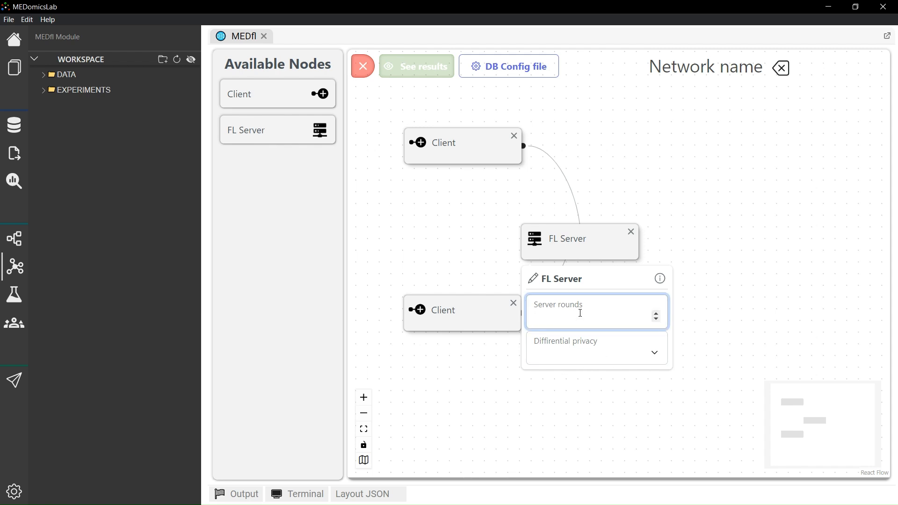
{"action": "type", "text": "2"}
{"action": "left_click", "coordinate": [585, 347]}
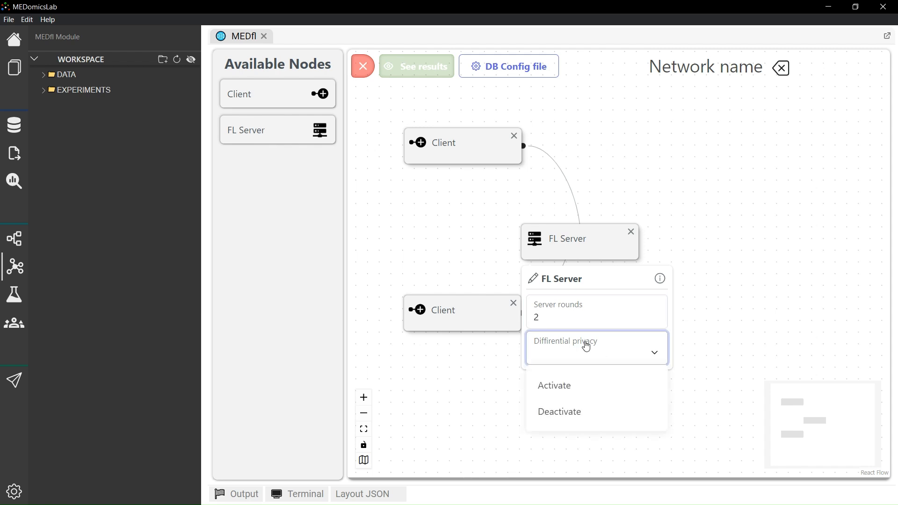
{"action": "left_click", "coordinate": [571, 414]}
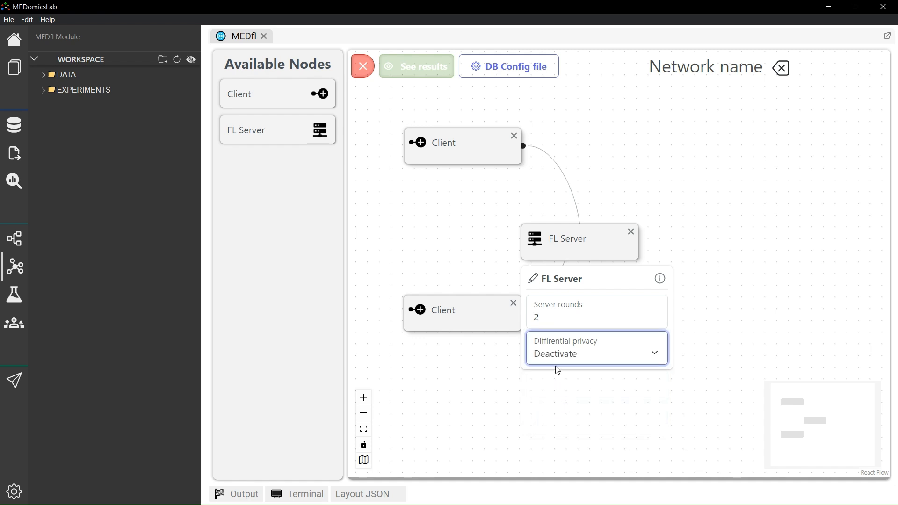
Step: Switch the FL Server's differential privacy to Activate to view its parameters, and set it back to Deactivate
{"action": "left_click", "coordinate": [558, 357]}
{"action": "left_click", "coordinate": [562, 383]}
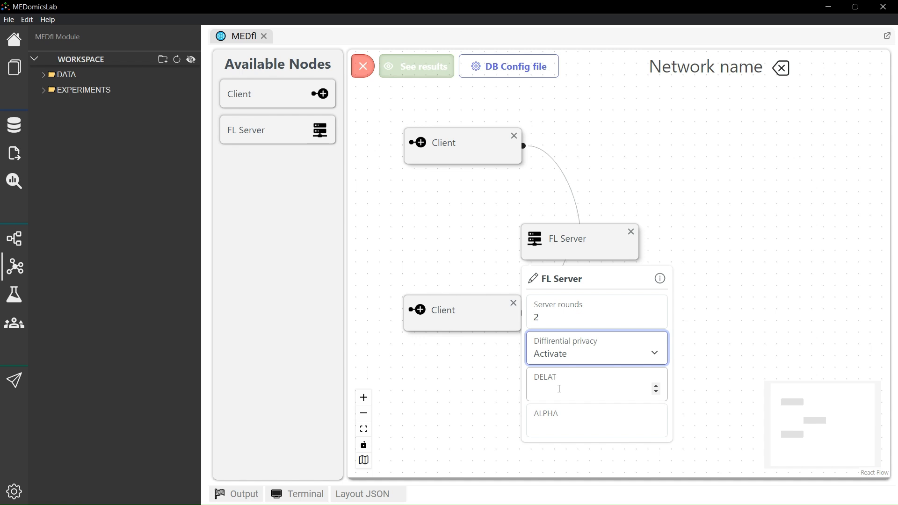
{"action": "left_click", "coordinate": [560, 352]}
{"action": "left_click", "coordinate": [560, 409]}
{"action": "left_click", "coordinate": [506, 326]}
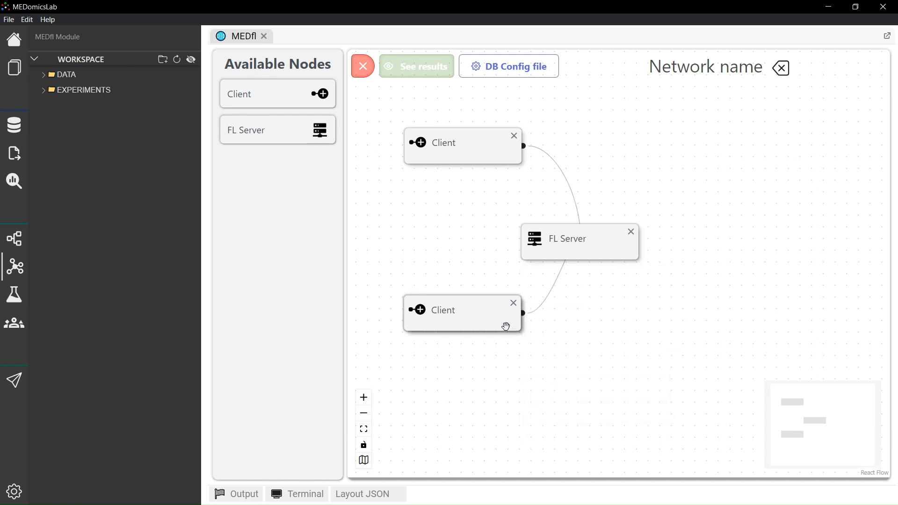
Step: Return to the main workflow and connect an FL Setup node after the Network node with the setup description "random"
{"action": "left_click", "coordinate": [781, 68]}
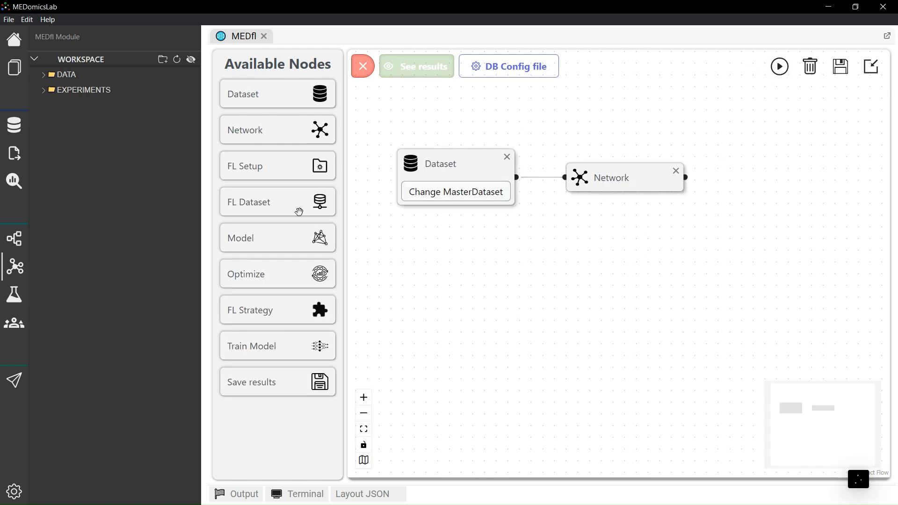
{"action": "left_click_drag", "start_coordinate": [473, 262], "coordinate": [685, 176]}
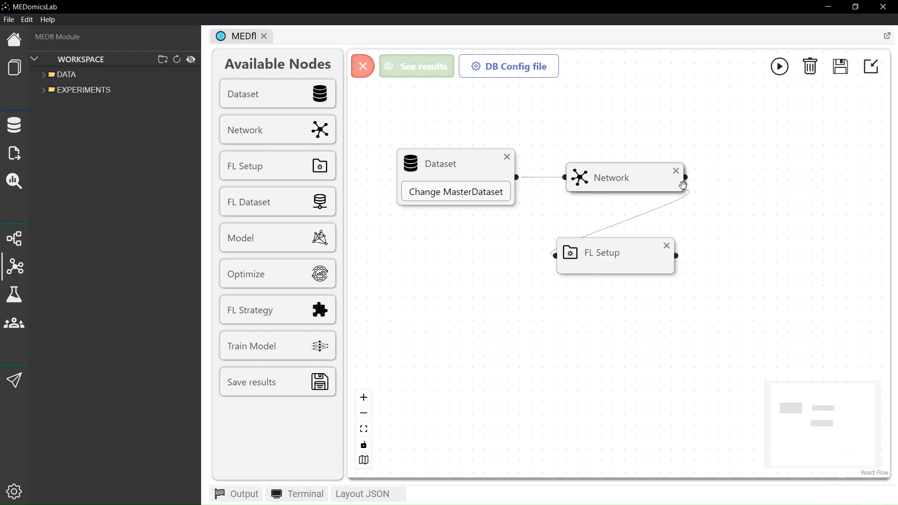
{"action": "left_click_drag", "start_coordinate": [611, 181], "coordinate": [603, 182]}
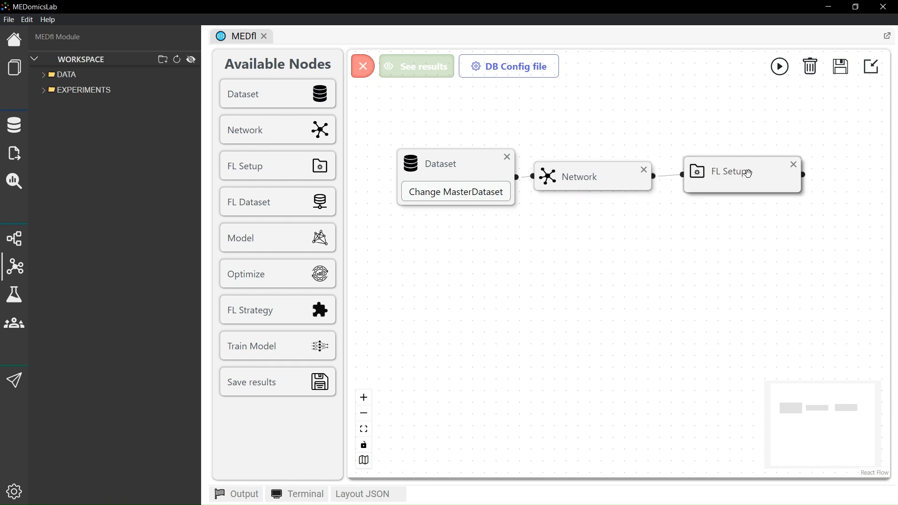
{"action": "left_click", "coordinate": [697, 250]}
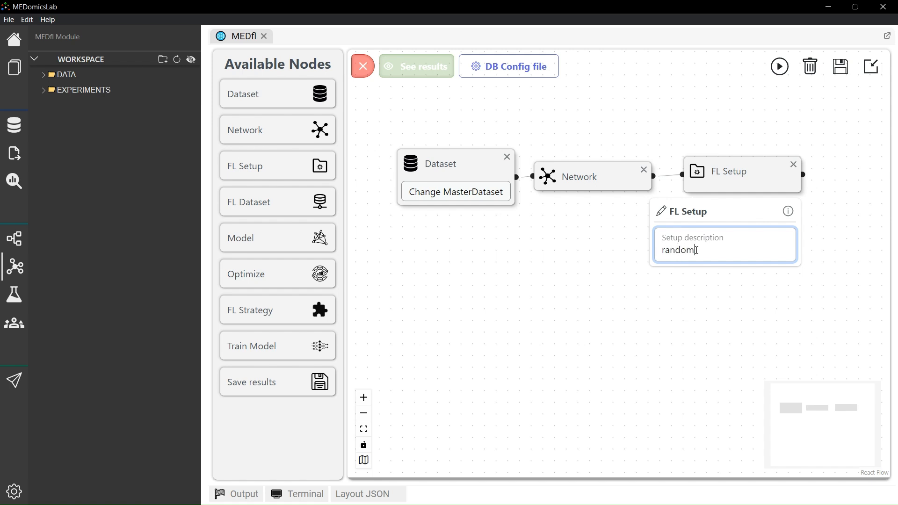
{"action": "left_click", "coordinate": [672, 288]}
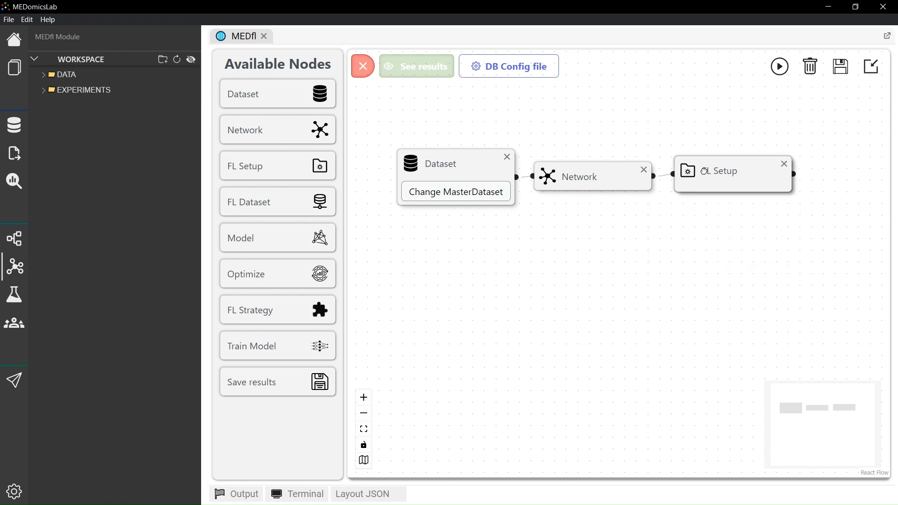
Step: Add an FL Dataset node beside the FL Setup node and connect the two
{"action": "left_click_drag", "start_coordinate": [725, 234], "coordinate": [538, 260]}
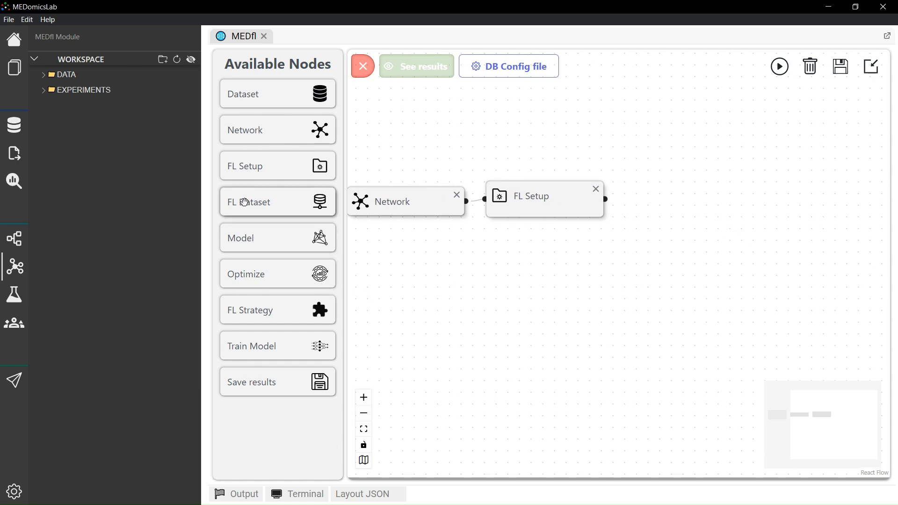
{"action": "left_click_drag", "start_coordinate": [678, 209], "coordinate": [614, 200]}
{"action": "left_click_drag", "start_coordinate": [676, 254], "coordinate": [560, 262]}
{"action": "left_click_drag", "start_coordinate": [587, 218], "coordinate": [558, 206]}
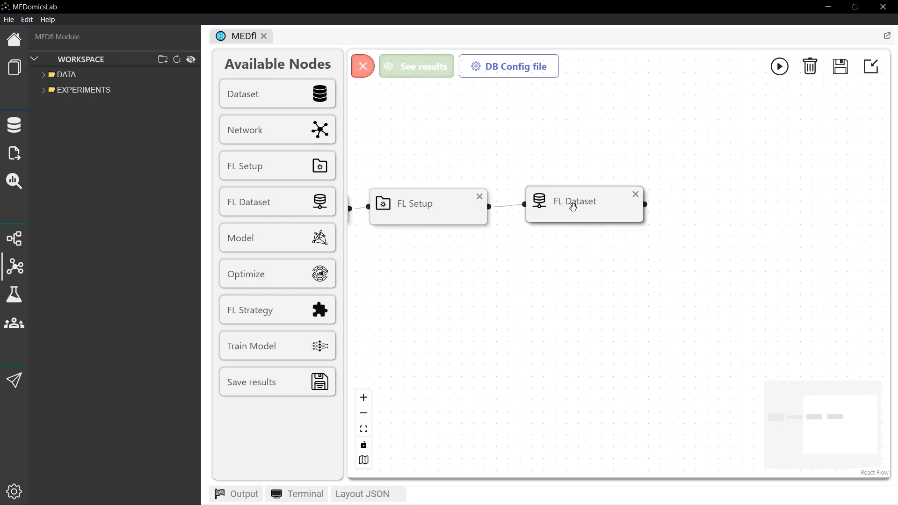
Step: Fill in the FL Dataset node's validation fraction and test fraction
{"action": "left_click", "coordinate": [571, 207]}
{"action": "left_click", "coordinate": [571, 276]}
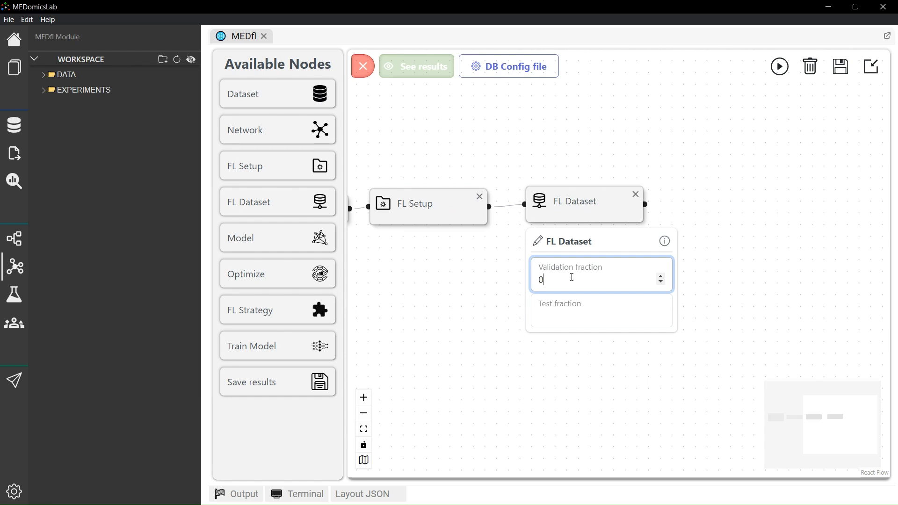
{"action": "left_click", "coordinate": [572, 303]}
{"action": "left_click", "coordinate": [587, 366]}
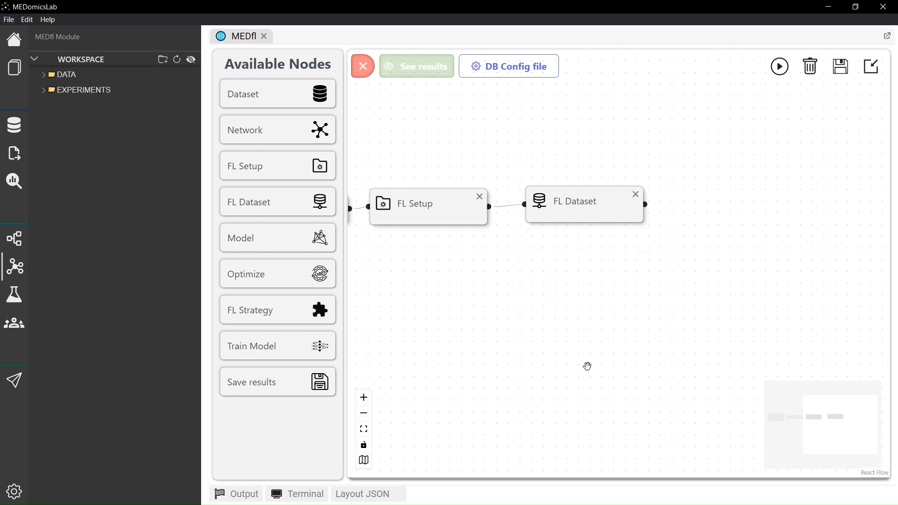
Step: Check the FL Dataset node's validation fraction and test fraction
{"action": "left_click", "coordinate": [571, 207]}
{"action": "left_click", "coordinate": [579, 281]}
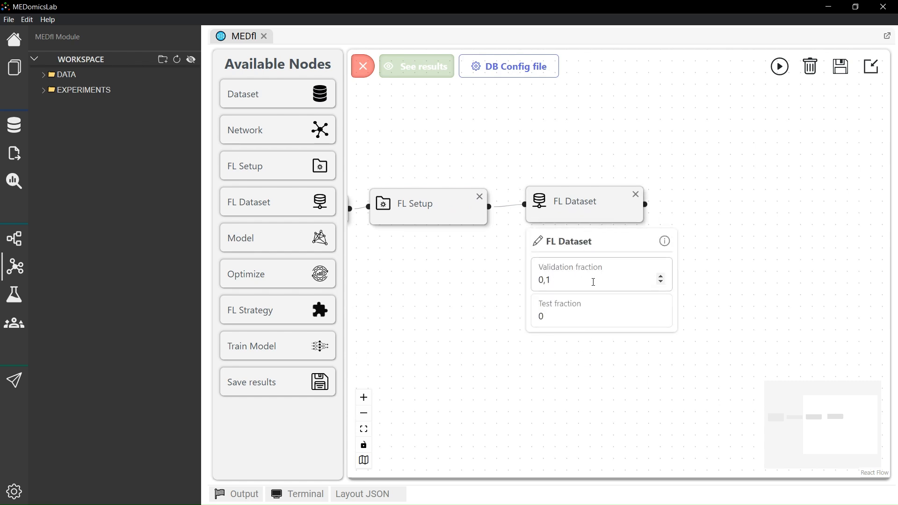
{"action": "left_click", "coordinate": [600, 303]}
{"action": "left_click", "coordinate": [468, 332]}
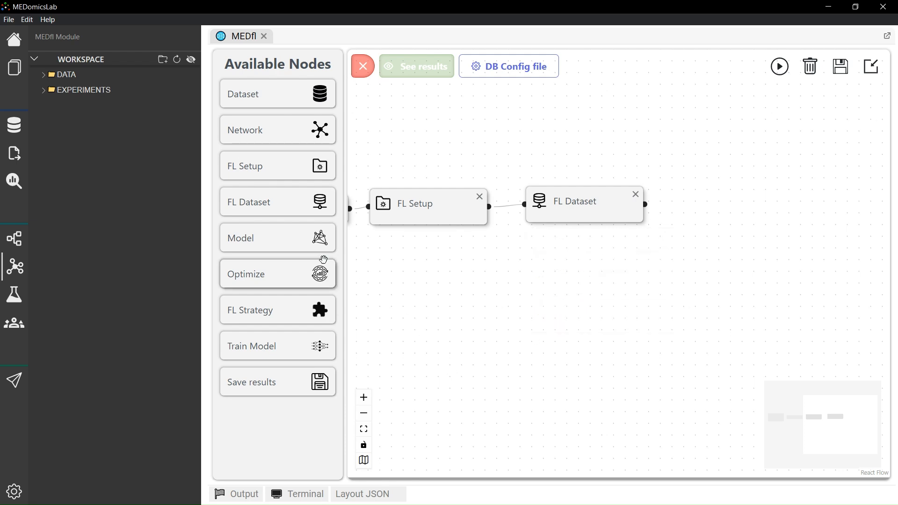
Step: Add a Model node beside the FL Dataset node and connect the two
{"action": "left_click_drag", "start_coordinate": [247, 238], "coordinate": [645, 204]}
{"action": "left_click_drag", "start_coordinate": [686, 261], "coordinate": [728, 191]}
{"action": "left_click_drag", "start_coordinate": [747, 285], "coordinate": [554, 306]}
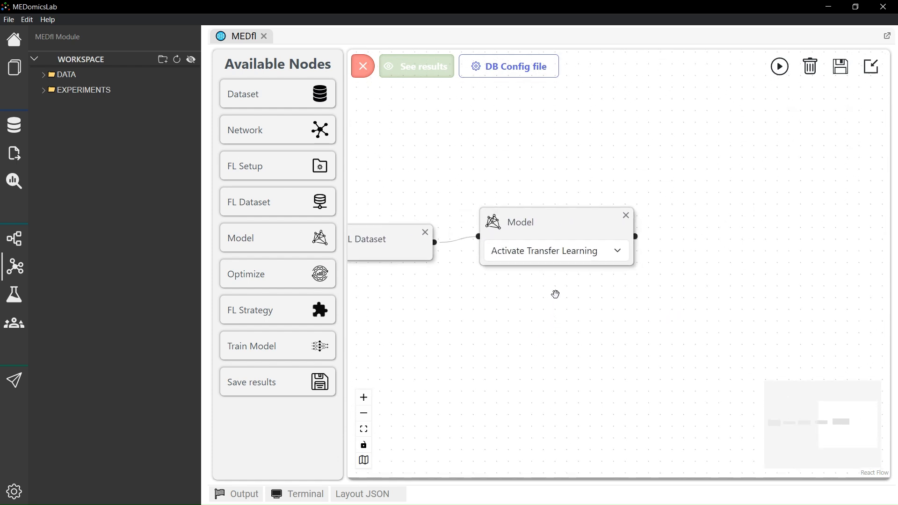
Step: Switch the Model node to Deactivate Transfer Learning and back to Activate Transfer Learning
{"action": "left_click", "coordinate": [550, 255]}
{"action": "left_click", "coordinate": [545, 288]}
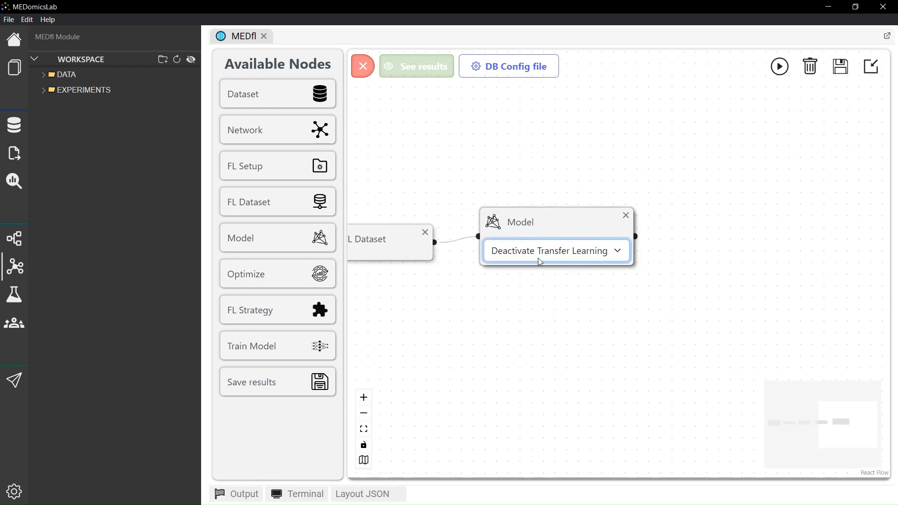
{"action": "left_click", "coordinate": [538, 272]}
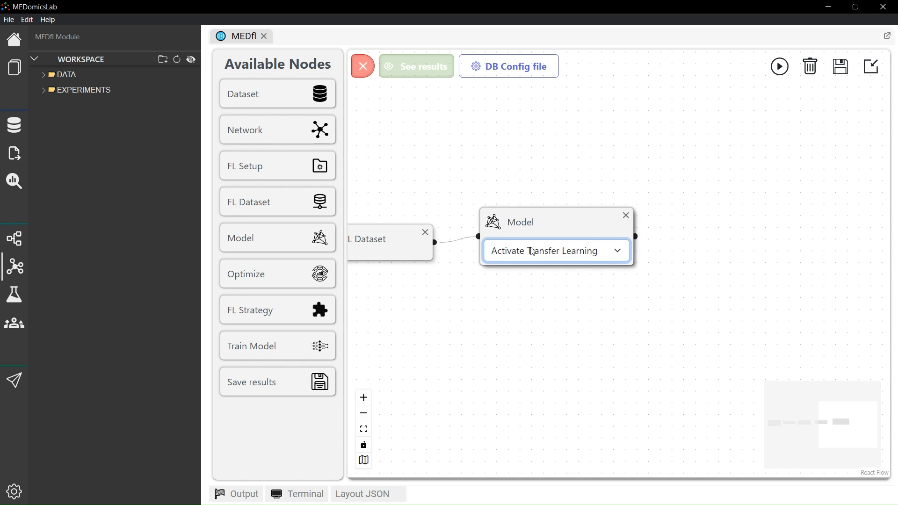
Step: Configure the Model node with the file grid_search_classifier.pth, the Adam optimizer, learning rate 0.001 and threshold 0.2
{"action": "left_click", "coordinate": [535, 219]}
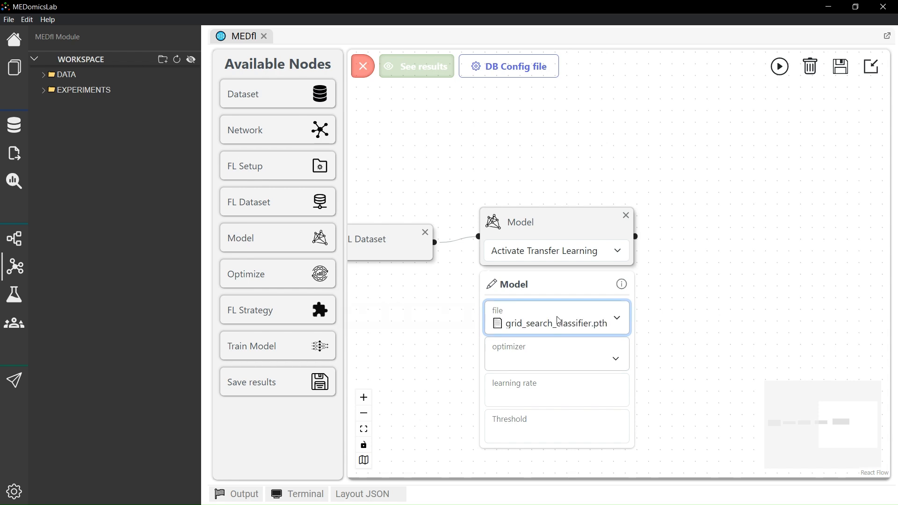
{"action": "left_click", "coordinate": [548, 363]}
{"action": "left_click", "coordinate": [547, 393]}
{"action": "left_click", "coordinate": [546, 393]}
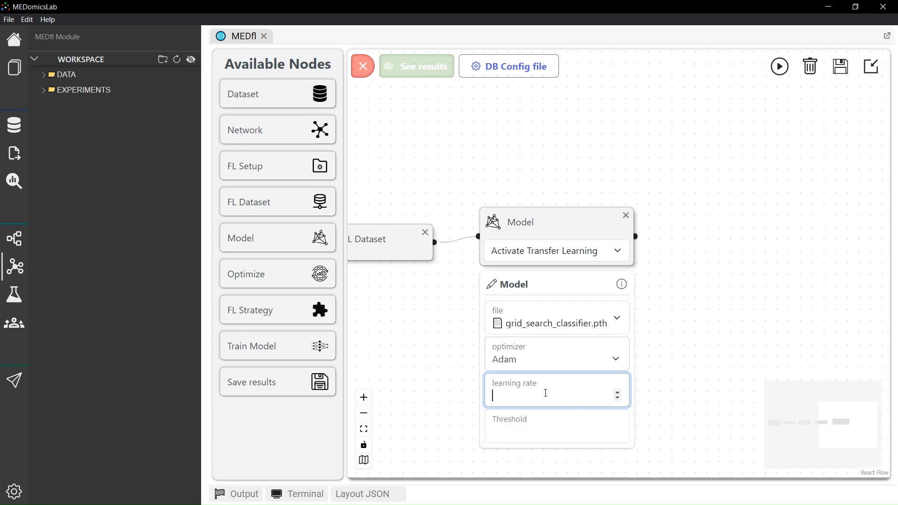
{"action": "type", "text": "0.001"}
{"action": "left_click", "coordinate": [543, 438]}
{"action": "type", "text": "0.2"}
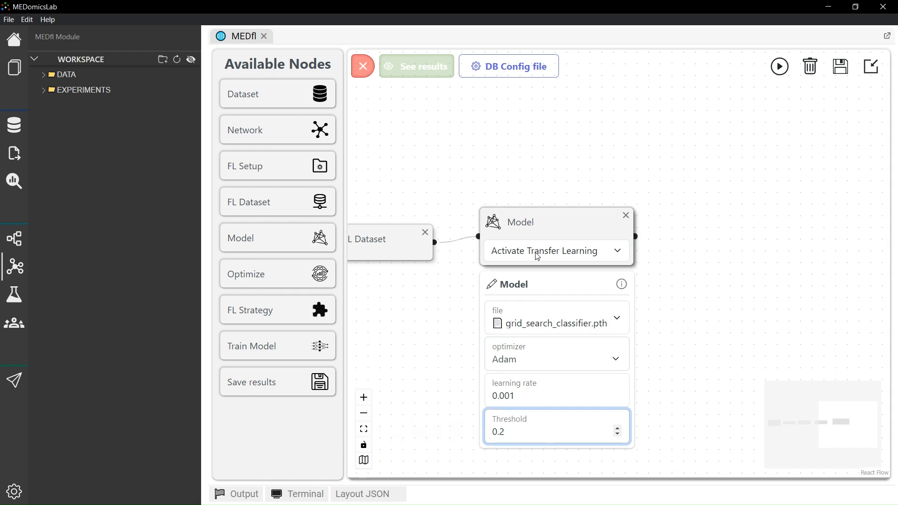
Step: Set the Model node to Deactivate Transfer Learning and use MEDfl custom model as its model option
{"action": "left_click", "coordinate": [532, 256]}
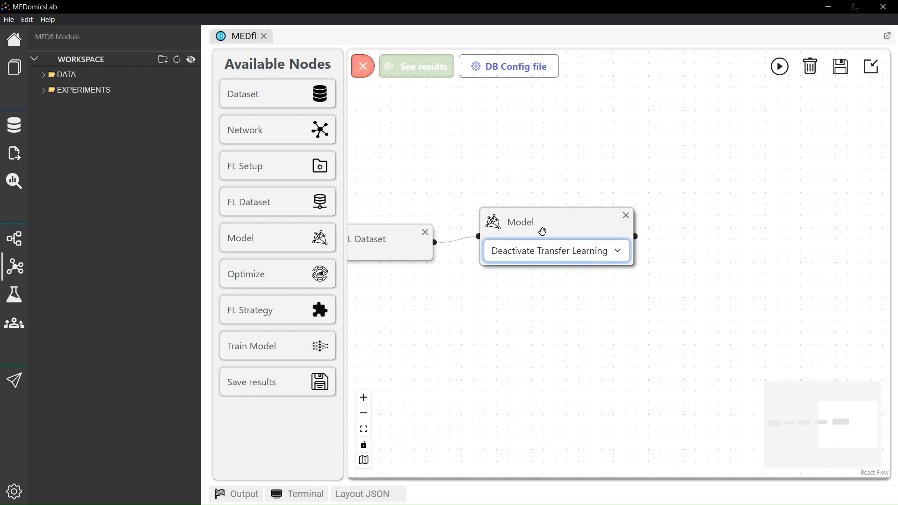
{"action": "left_click", "coordinate": [539, 224]}
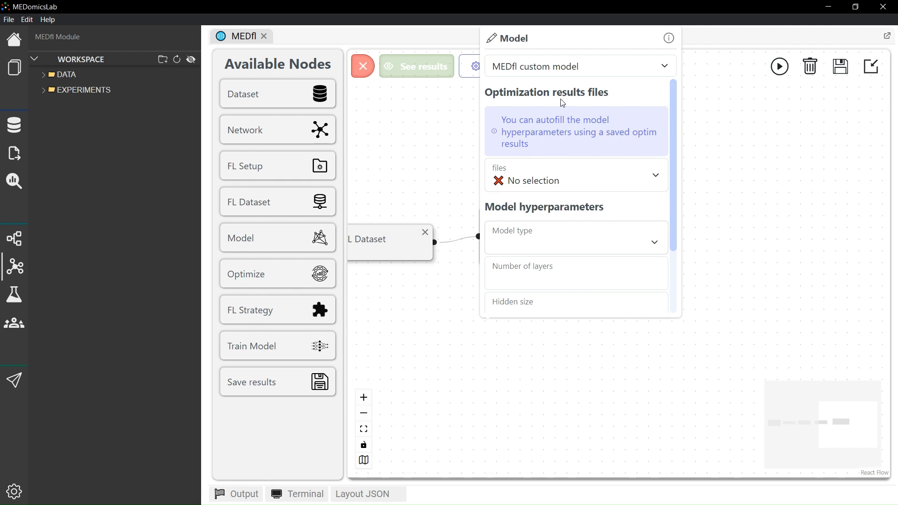
{"action": "left_click", "coordinate": [552, 71]}
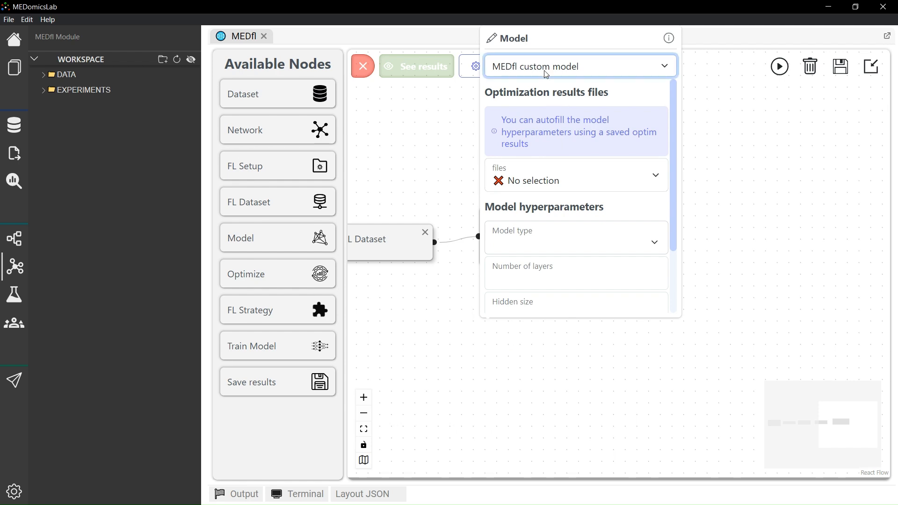
{"action": "left_click", "coordinate": [545, 72]}
{"action": "left_click", "coordinate": [545, 71]}
{"action": "left_click", "coordinate": [548, 86]}
Step: Autofill the custom model's hyperparameters from the optimization results file Result.medflopt and review them
{"action": "left_click", "coordinate": [562, 186]}
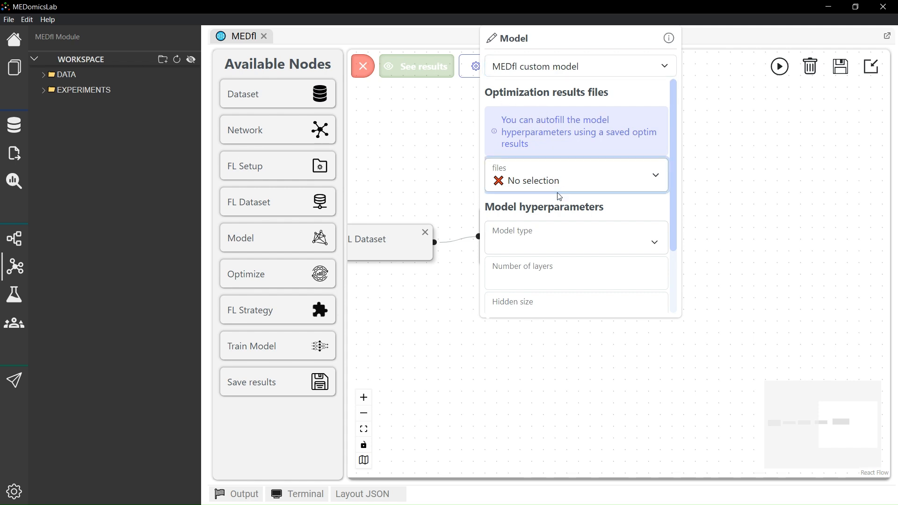
{"action": "left_click", "coordinate": [557, 232]}
{"action": "left_click", "coordinate": [480, 343]}
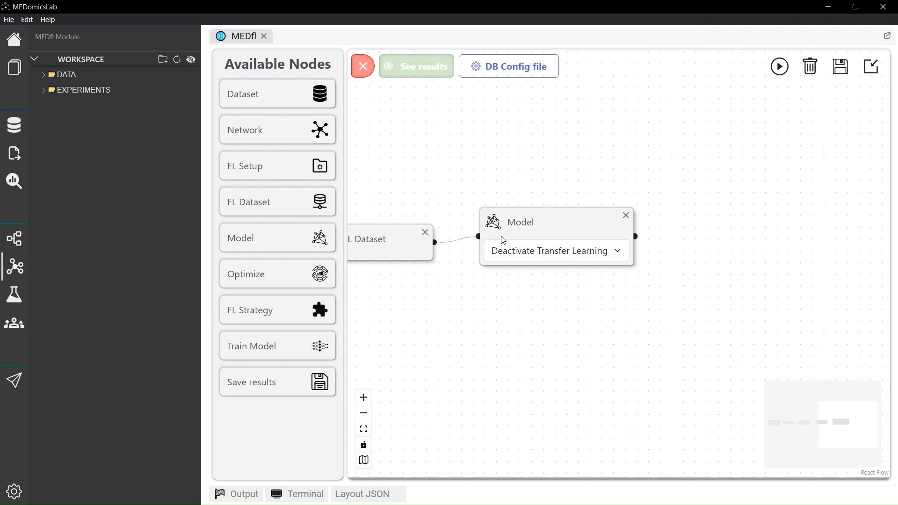
{"action": "left_click", "coordinate": [526, 223]}
{"action": "scroll", "coordinate": [521, 277], "scroll_direction": "down", "scroll_amount": 2}
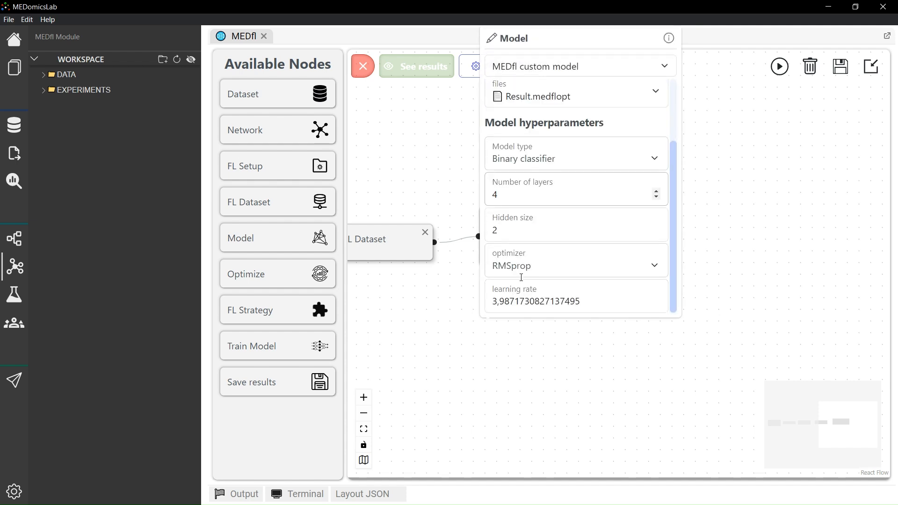
{"action": "scroll", "coordinate": [521, 278], "scroll_direction": "up", "scroll_amount": 2}
Step: Change the model option to Create a model from scratch and set the Model node back to Activate Transfer Learning
{"action": "left_click", "coordinate": [538, 64]}
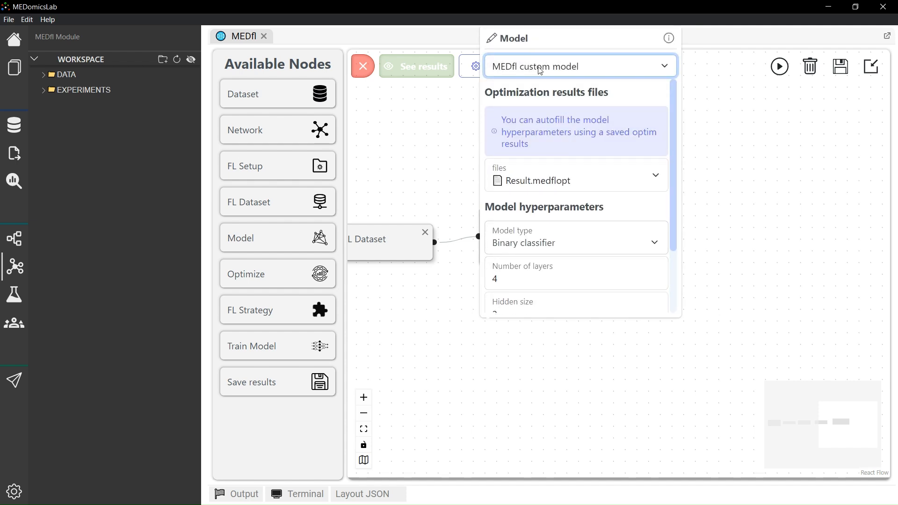
{"action": "left_click", "coordinate": [542, 104]}
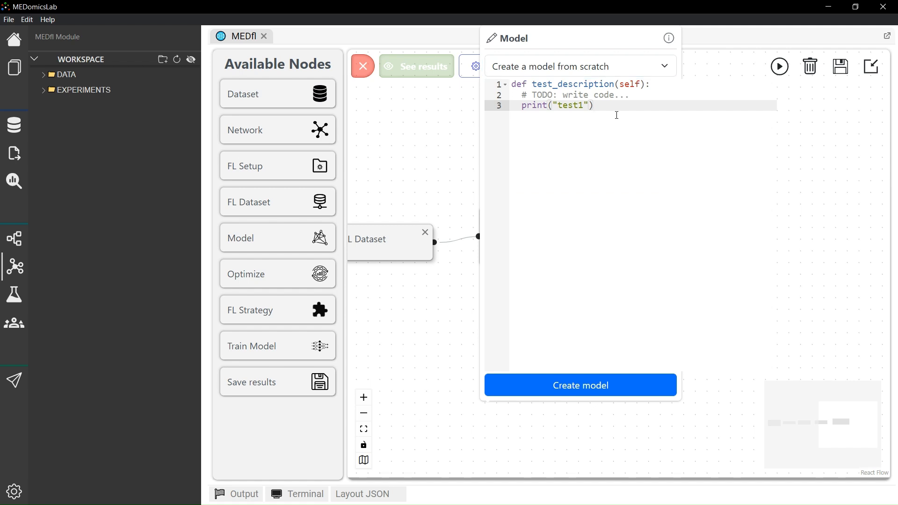
{"action": "left_click", "coordinate": [444, 326]}
{"action": "left_click", "coordinate": [553, 249]}
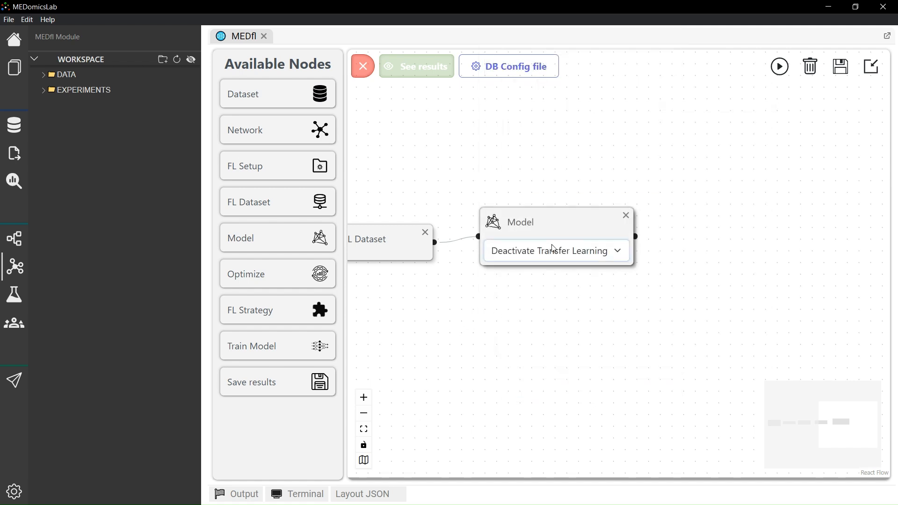
{"action": "left_click", "coordinate": [548, 275]}
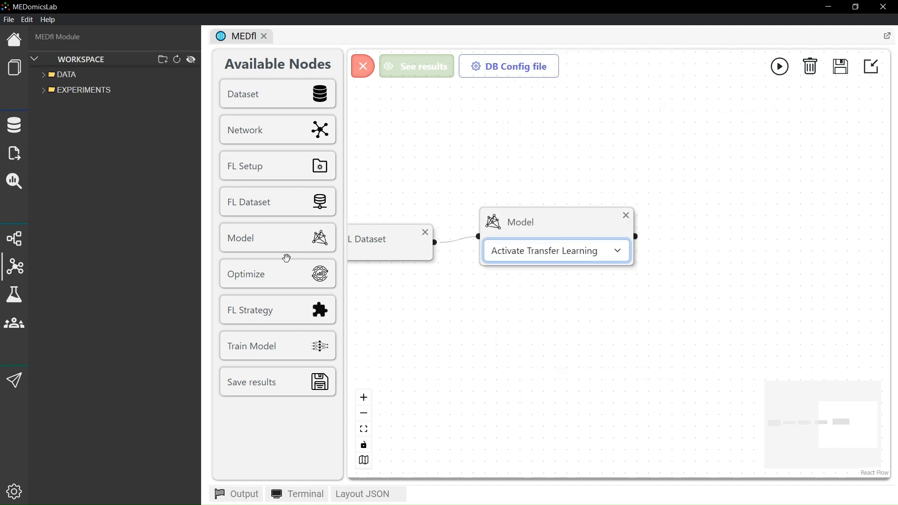
Step: Add an FL Strategy node after the Model node, connect the two and place it close to the Model node
{"action": "left_click_drag", "start_coordinate": [270, 311], "coordinate": [745, 244]}
{"action": "left_click_drag", "start_coordinate": [754, 330], "coordinate": [585, 360]}
{"action": "mouse_move", "coordinate": [565, 249]}
{"action": "left_mouse_down"}
{"action": "mouse_move", "coordinate": [585, 253]}
{"action": "mouse_move", "coordinate": [465, 257]}
{"action": "left_mouse_up"}
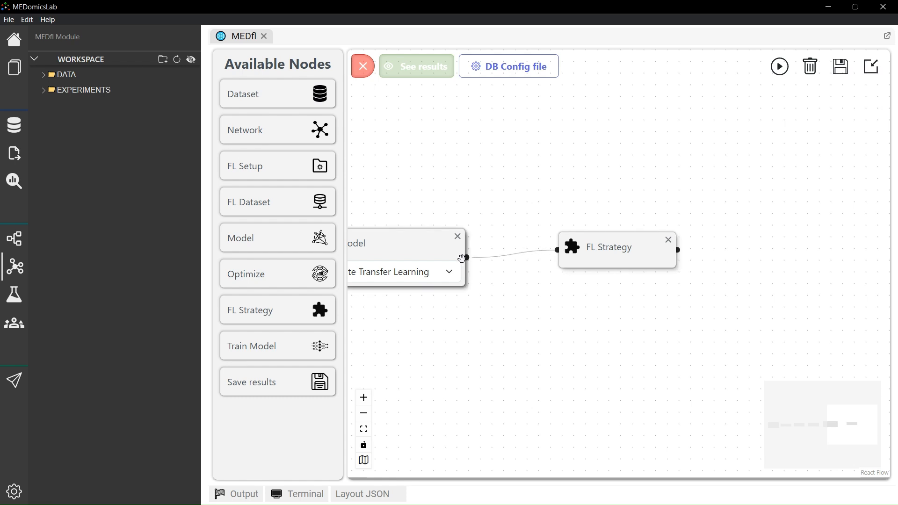
{"action": "left_click_drag", "start_coordinate": [626, 310], "coordinate": [546, 333]}
{"action": "left_click_drag", "start_coordinate": [515, 284], "coordinate": [471, 276]}
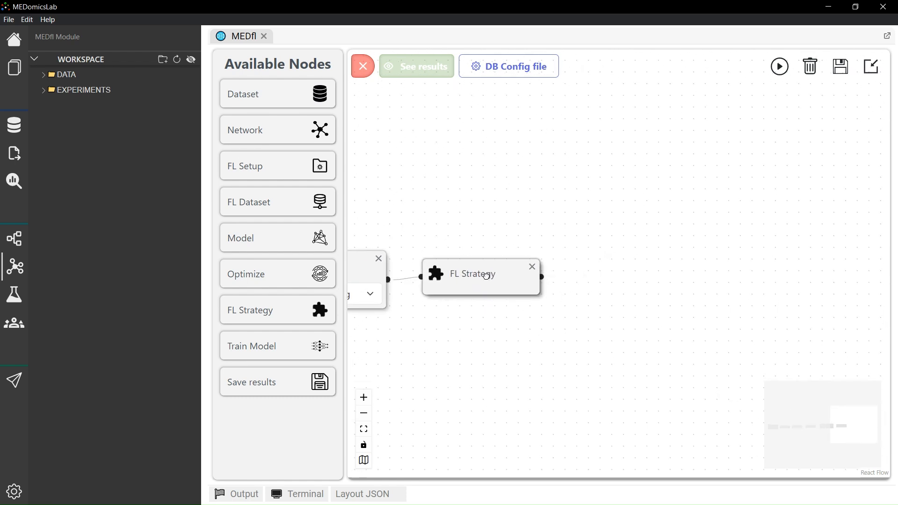
Step: Set the FL Strategy node's aggregation algorithm to Bulyan and its evaluation and training fractions to 1
{"action": "left_click", "coordinate": [487, 273]}
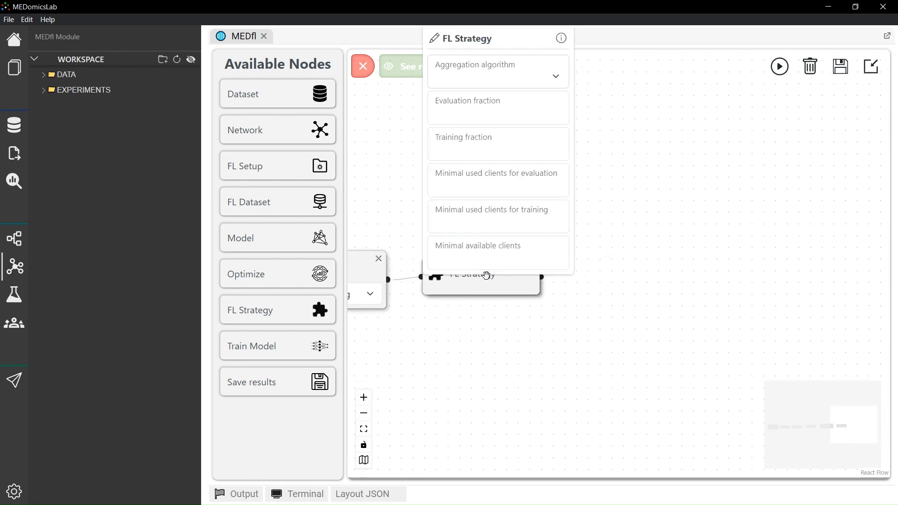
{"action": "left_click", "coordinate": [468, 75]}
{"action": "left_click", "coordinate": [470, 107]}
{"action": "left_click", "coordinate": [474, 116]}
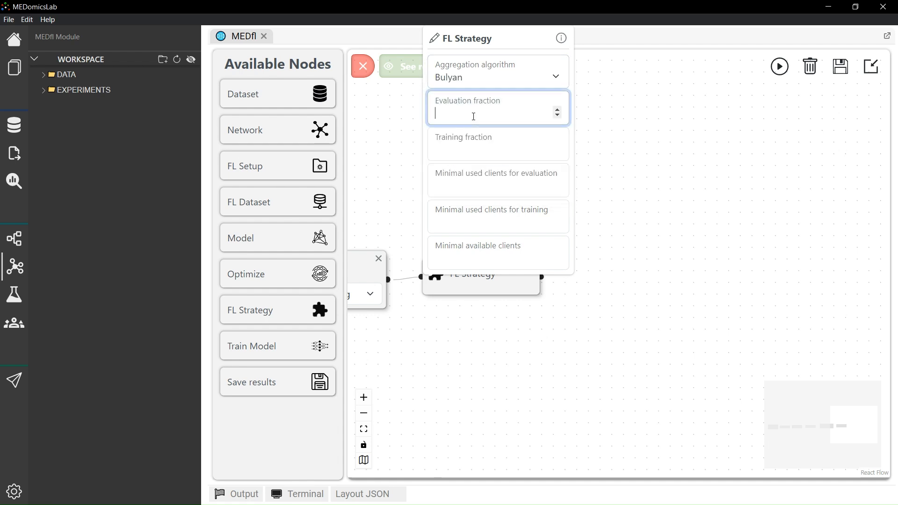
{"action": "type", "text": "1"}
{"action": "left_click", "coordinate": [478, 150]}
{"action": "type", "text": "1"}
Step: Set the FL Strategy's minimal used clients for evaluation, minimal used clients for training and minimal available clients to 1 each
{"action": "left_click", "coordinate": [479, 186]}
{"action": "type", "text": "1"}
{"action": "left_click", "coordinate": [481, 227]}
{"action": "type", "text": "1"}
{"action": "left_click", "coordinate": [479, 257]}
{"action": "type", "text": "1"}
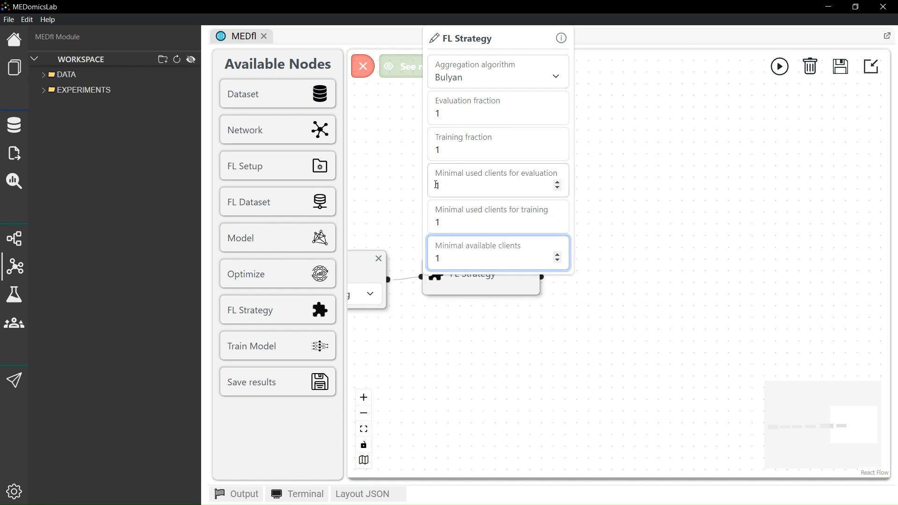
{"action": "left_click", "coordinate": [481, 311]}
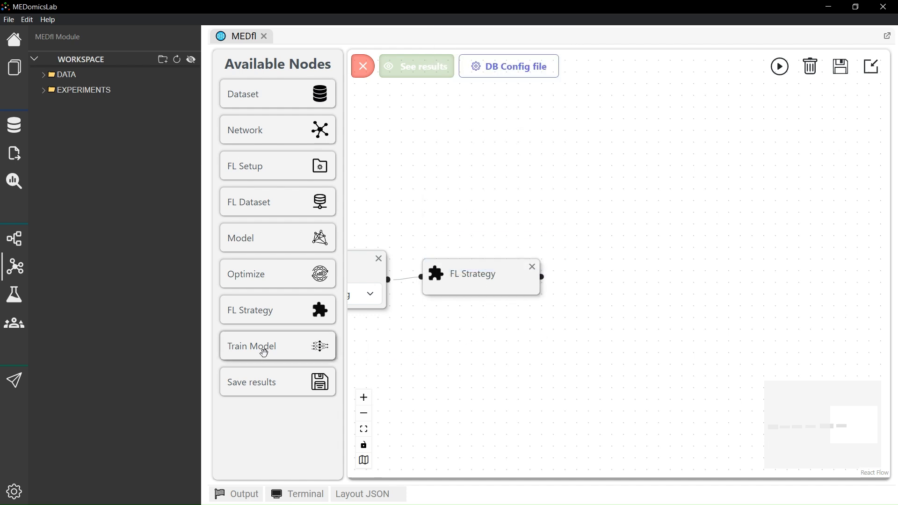
Step: Connect a Train Model node after the FL Strategy node and set its client resources to Use only CPU
{"action": "left_click_drag", "start_coordinate": [617, 320], "coordinate": [542, 277]}
{"action": "left_click_drag", "start_coordinate": [653, 305], "coordinate": [620, 276]}
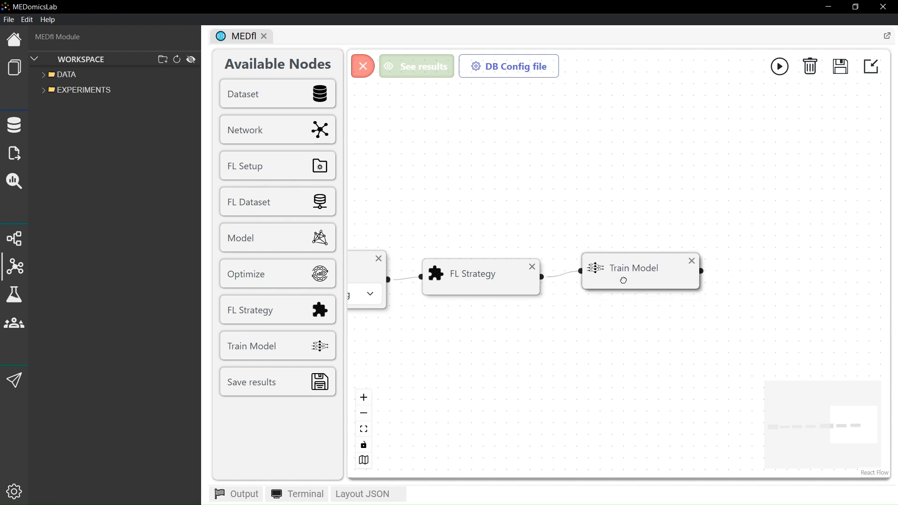
{"action": "left_click", "coordinate": [647, 278]}
{"action": "left_click", "coordinate": [647, 353]}
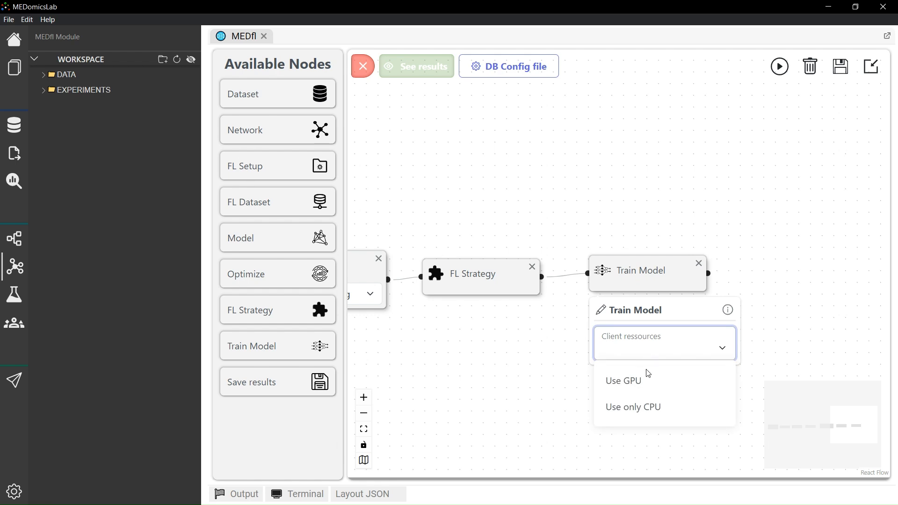
{"action": "left_click", "coordinate": [646, 407]}
{"action": "left_click", "coordinate": [591, 346]}
Step: Connect a Save results node after the Train Model node and set its file name to "results"
{"action": "left_click_drag", "start_coordinate": [591, 347], "coordinate": [415, 365]}
{"action": "left_click_drag", "start_coordinate": [636, 375], "coordinate": [569, 289]}
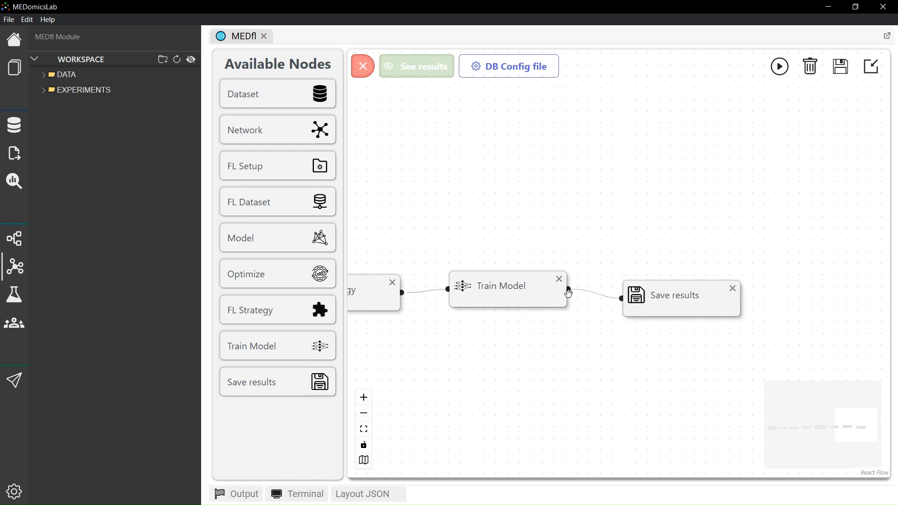
{"action": "left_click_drag", "start_coordinate": [676, 308], "coordinate": [662, 299]}
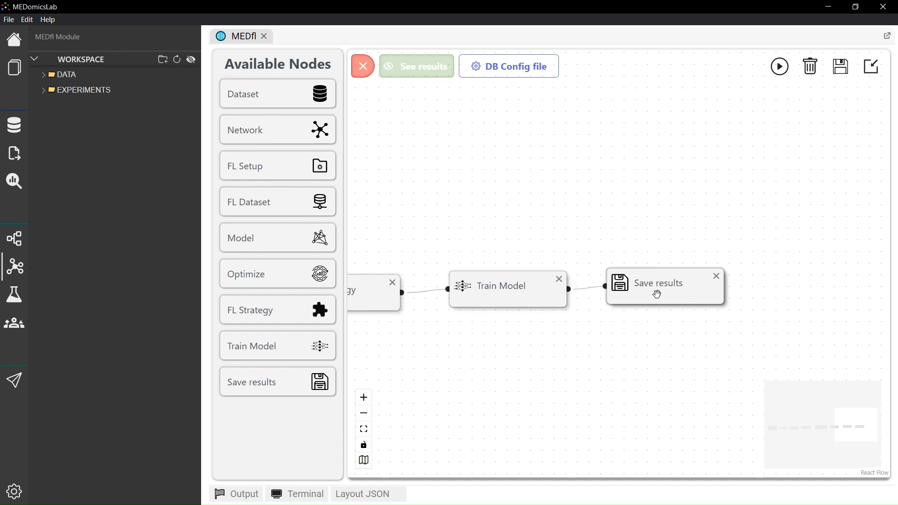
{"action": "left_click", "coordinate": [661, 293]}
{"action": "left_click", "coordinate": [659, 366]}
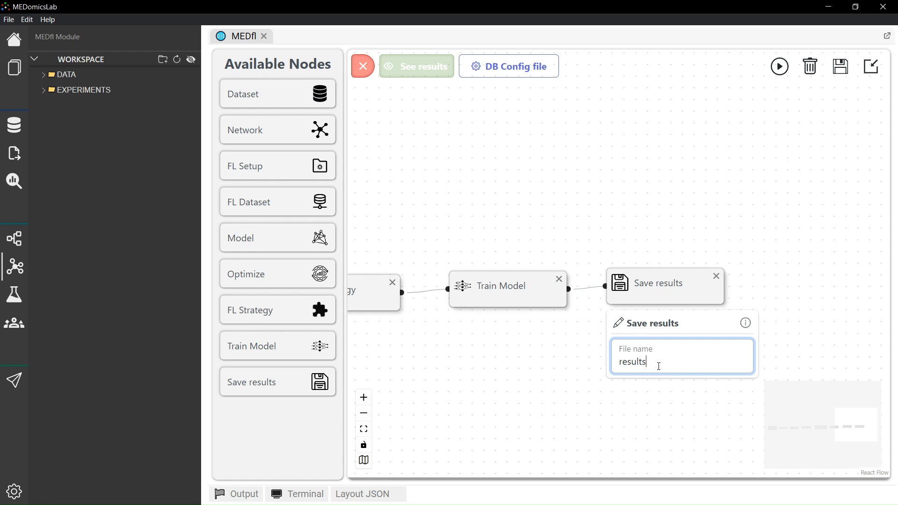
{"action": "left_click", "coordinate": [663, 399]}
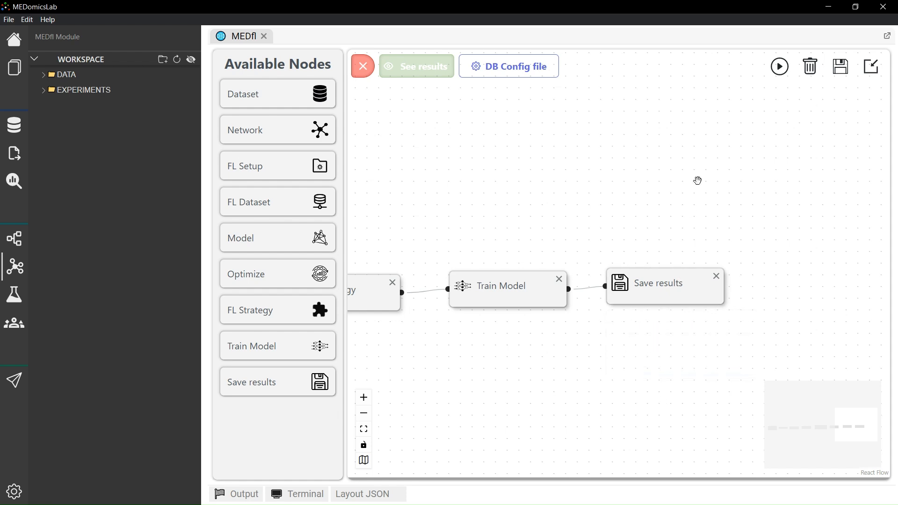
Step: Open the list of configurations to run for the whole workflow and review the node settings of Configuration 1
{"action": "left_click", "coordinate": [364, 430]}
{"action": "left_click_drag", "start_coordinate": [662, 333], "coordinate": [636, 333]}
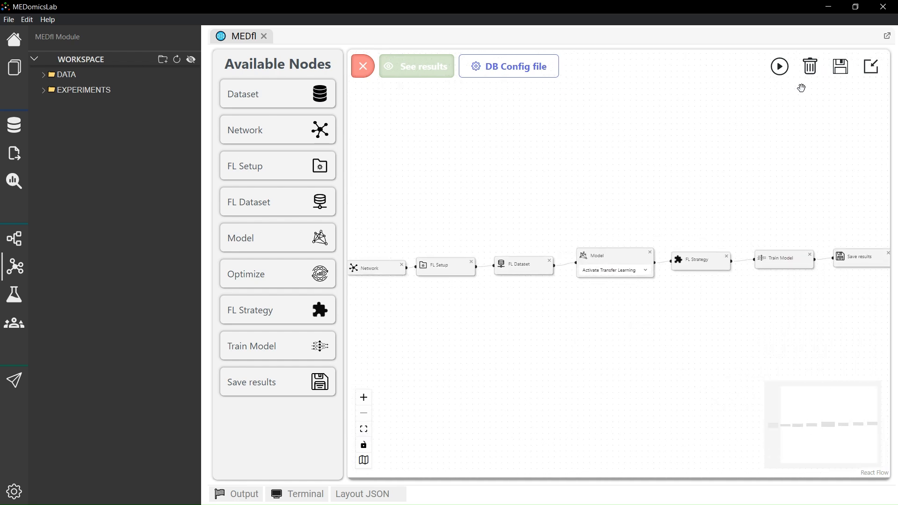
{"action": "left_click", "coordinate": [780, 70]}
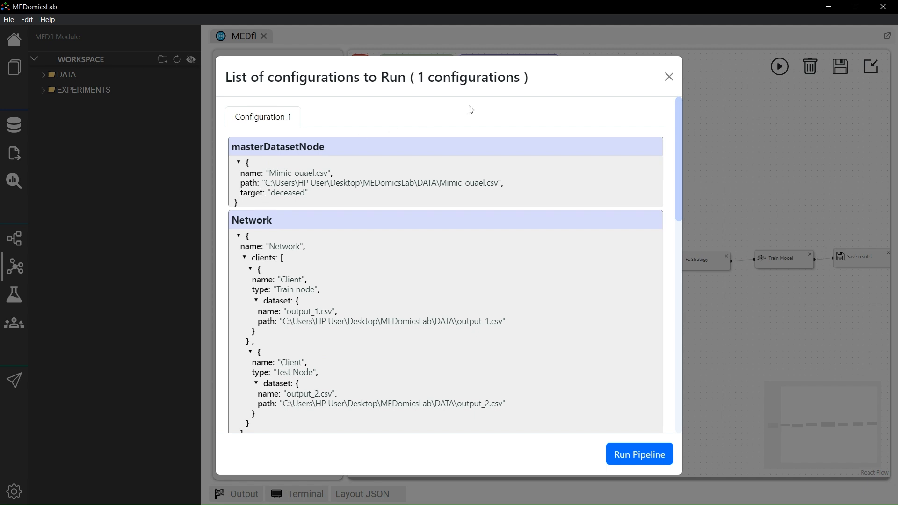
{"action": "left_click_drag", "start_coordinate": [417, 77], "coordinate": [513, 84]}
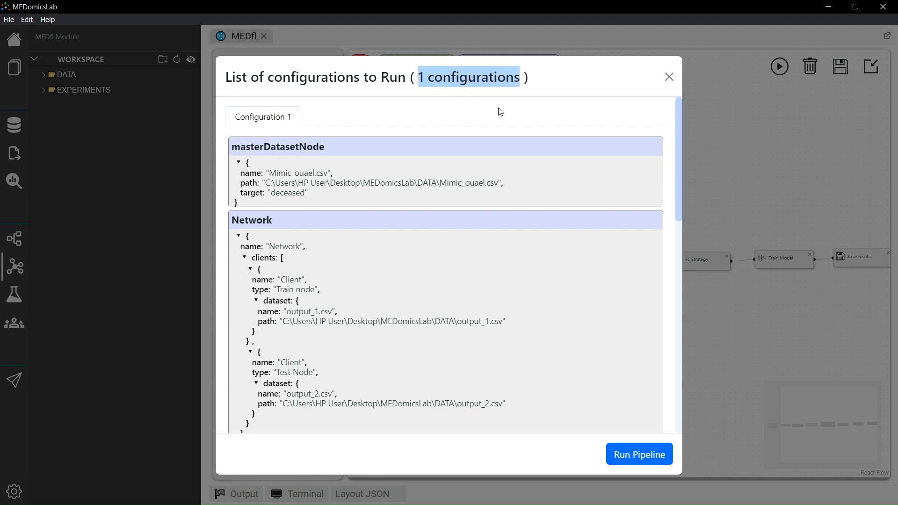
{"action": "scroll", "coordinate": [338, 221], "scroll_direction": "down", "scroll_amount": 10}
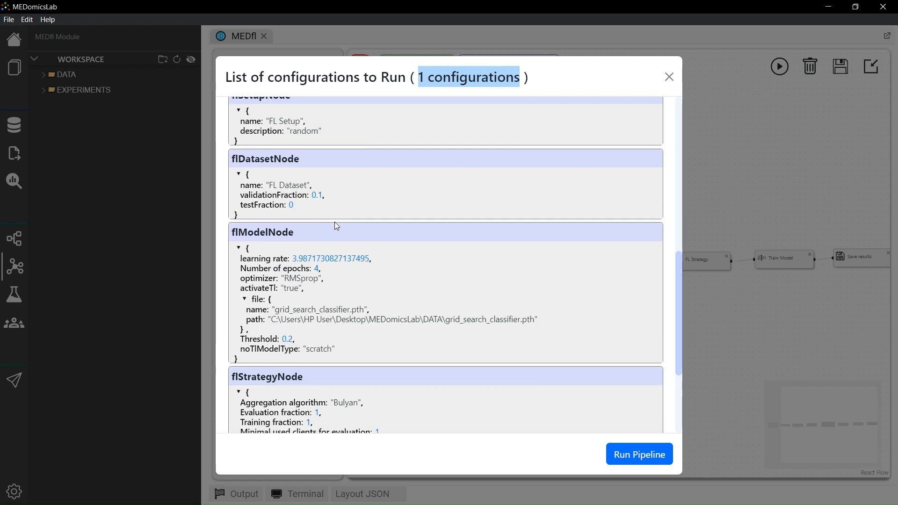
{"action": "scroll", "coordinate": [335, 222], "scroll_direction": "up", "scroll_amount": 10}
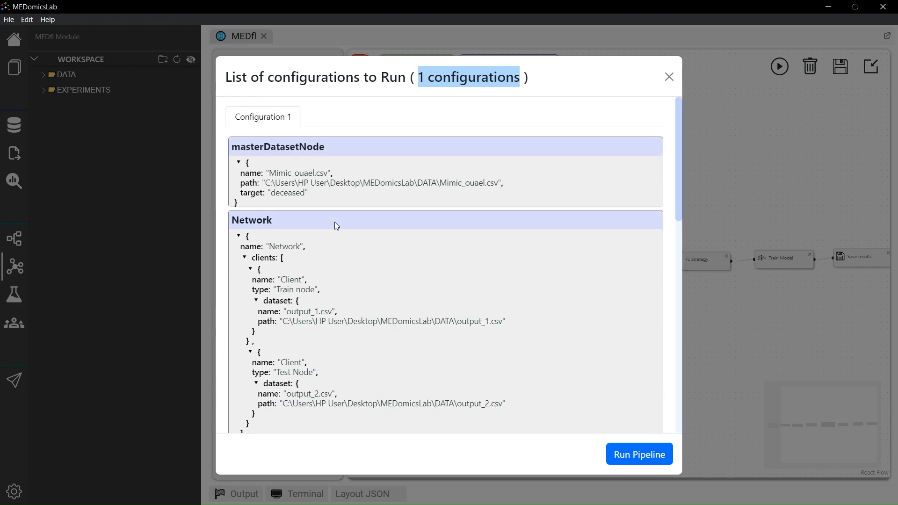
Step: Add a second FL Strategy node parallel to the first, connecting it from the Model node to the Train Model node
{"action": "left_click", "coordinate": [670, 77]}
{"action": "left_click_drag", "start_coordinate": [687, 279], "coordinate": [524, 351]}
{"action": "scroll", "coordinate": [495, 302], "scroll_direction": "up", "scroll_amount": 6}
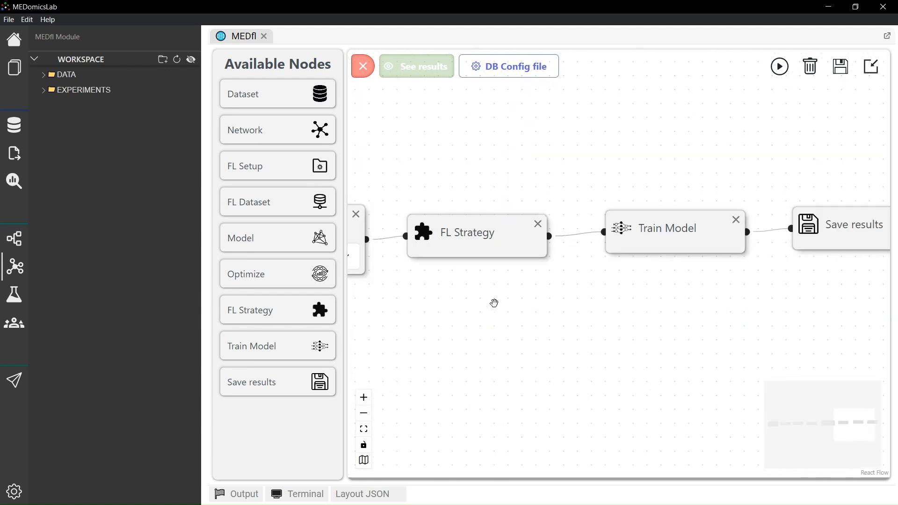
{"action": "scroll", "coordinate": [496, 303], "scroll_direction": "down", "scroll_amount": 5}
{"action": "scroll", "coordinate": [458, 300], "scroll_direction": "left", "scroll_amount": 2}
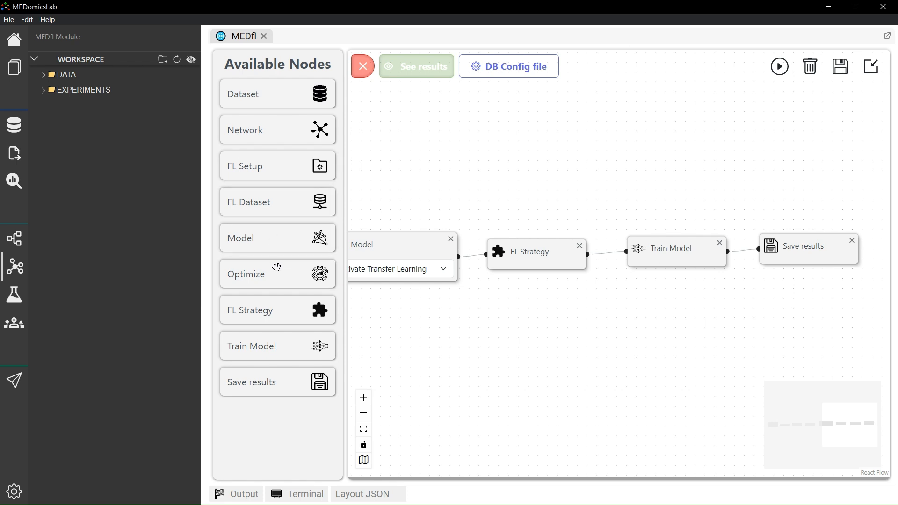
{"action": "left_click_drag", "start_coordinate": [538, 324], "coordinate": [461, 265]}
{"action": "left_click_drag", "start_coordinate": [603, 325], "coordinate": [627, 251]}
{"action": "left_click_drag", "start_coordinate": [514, 254], "coordinate": [514, 195]}
{"action": "left_click_drag", "start_coordinate": [533, 324], "coordinate": [516, 297]}
{"action": "scroll", "coordinate": [563, 390], "scroll_direction": "down", "scroll_amount": 3}
{"action": "left_click", "coordinate": [364, 429]}
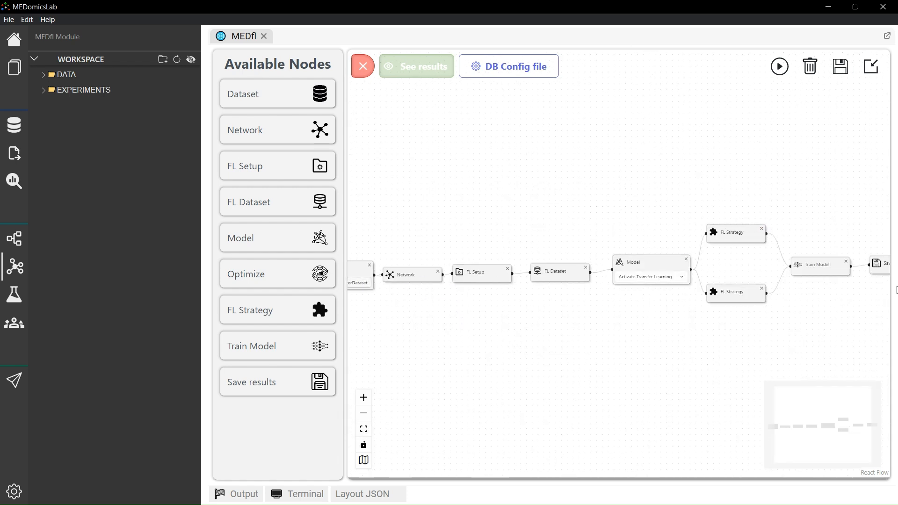
Step: Open the list of configurations to run for the branched workflow and review the node settings of Configuration 1
{"action": "left_click", "coordinate": [780, 67]}
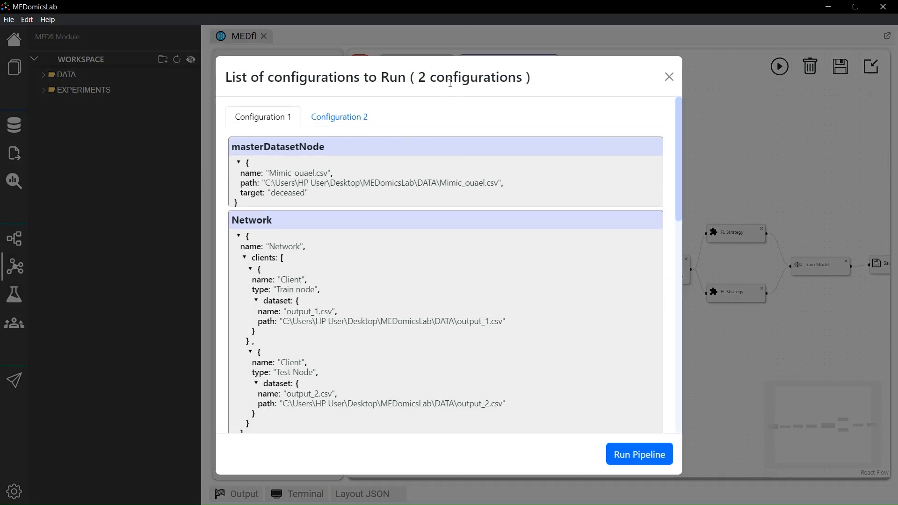
{"action": "left_click_drag", "start_coordinate": [406, 77], "coordinate": [533, 84]}
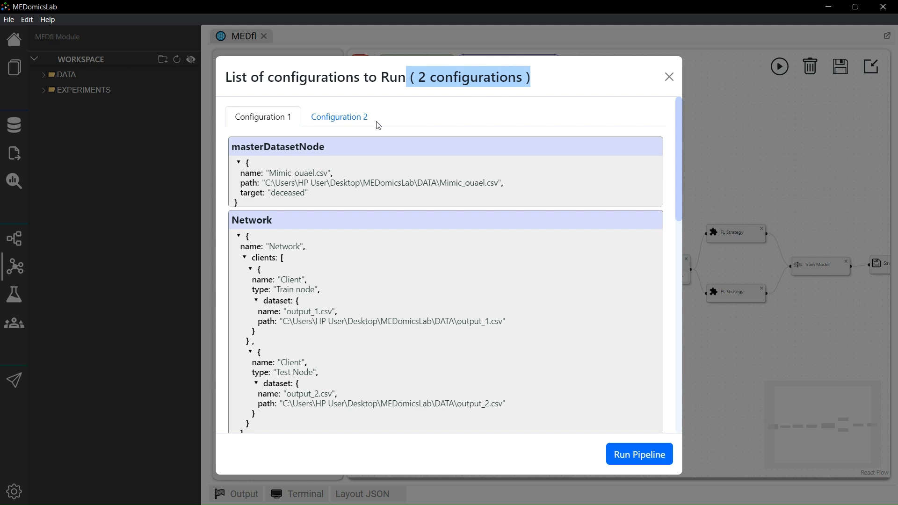
{"action": "left_click", "coordinate": [349, 119]}
{"action": "left_click", "coordinate": [286, 118]}
{"action": "scroll", "coordinate": [337, 236], "scroll_direction": "down", "scroll_amount": 13}
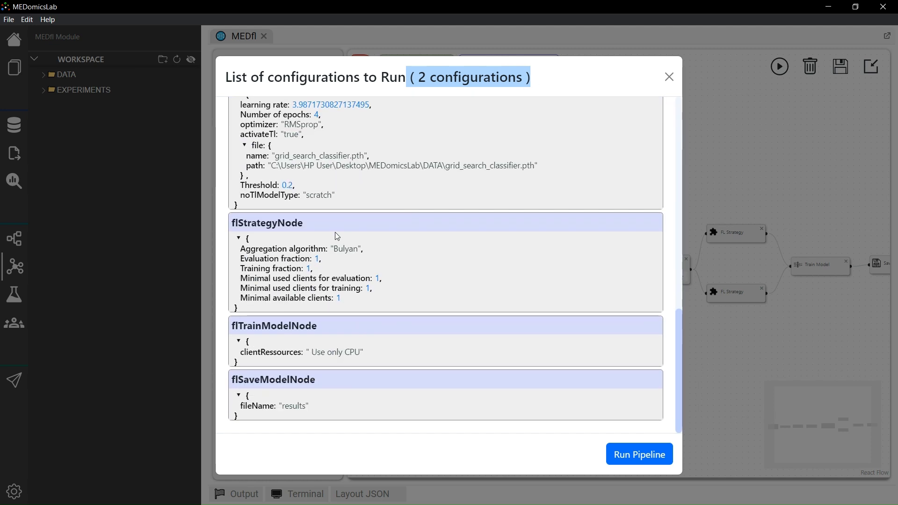
{"action": "scroll", "coordinate": [358, 276], "scroll_direction": "up", "scroll_amount": 13}
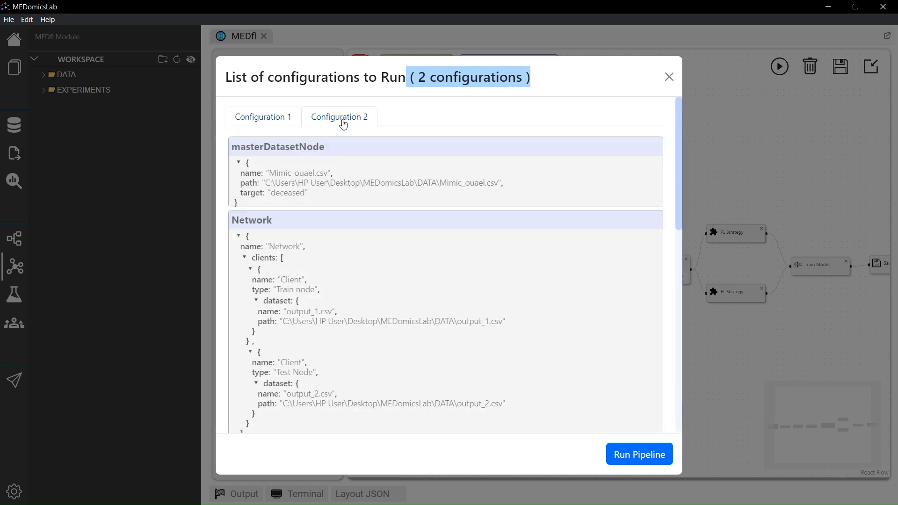
Step: Review the node settings of Configuration 2 and run the pipeline with both configurations
{"action": "scroll", "coordinate": [347, 265], "scroll_direction": "down", "scroll_amount": 10}
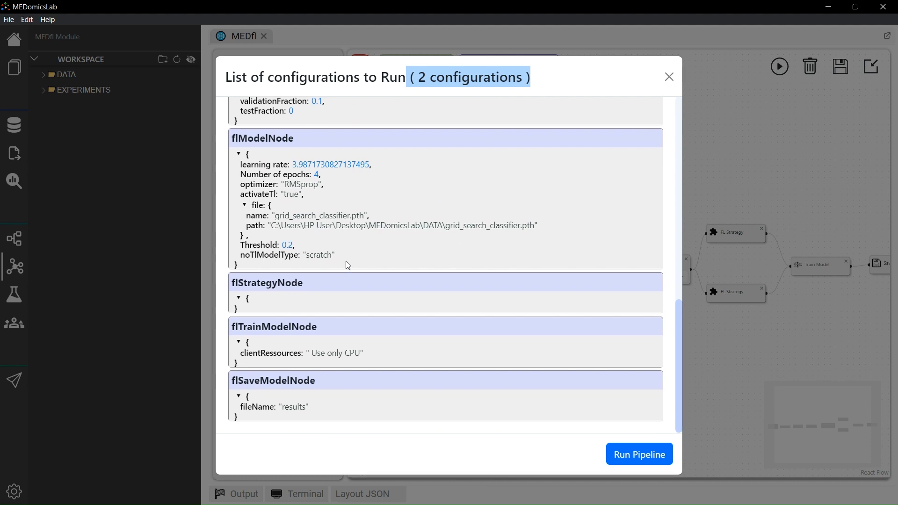
{"action": "scroll", "coordinate": [348, 265], "scroll_direction": "up", "scroll_amount": 10}
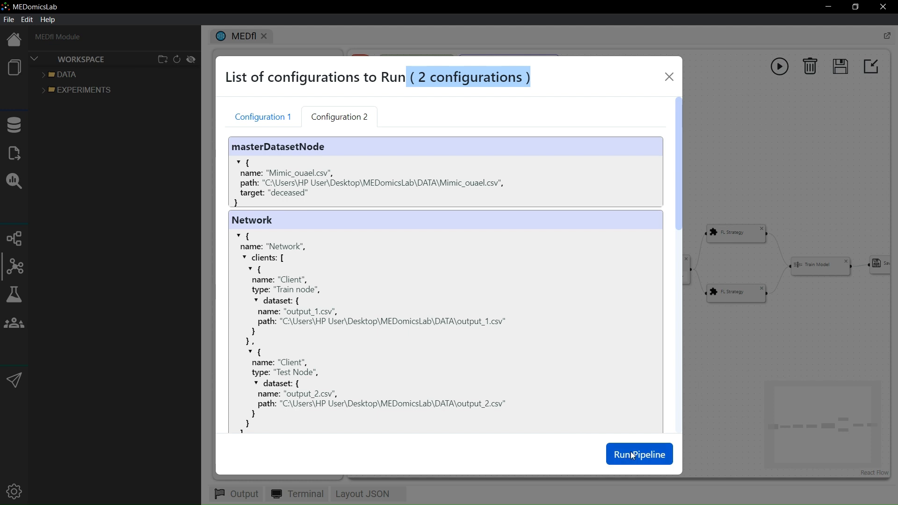
{"action": "left_click", "coordinate": [632, 456]}
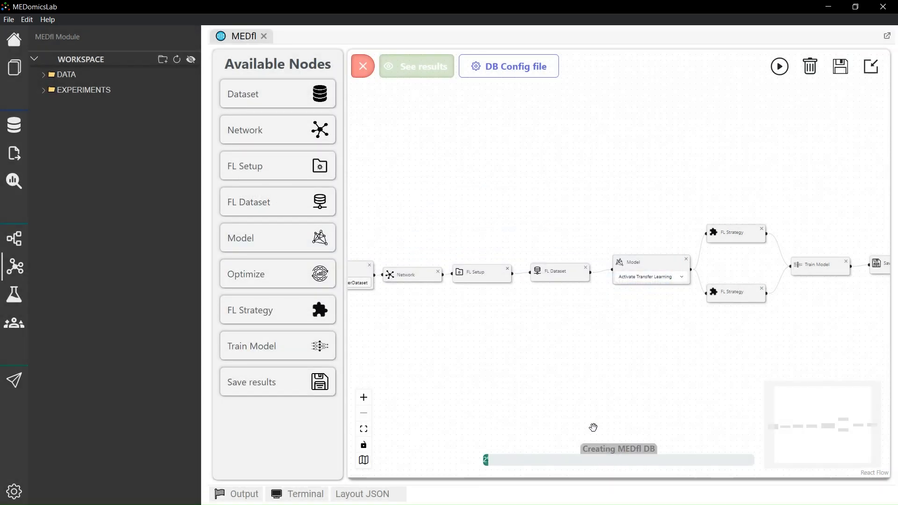